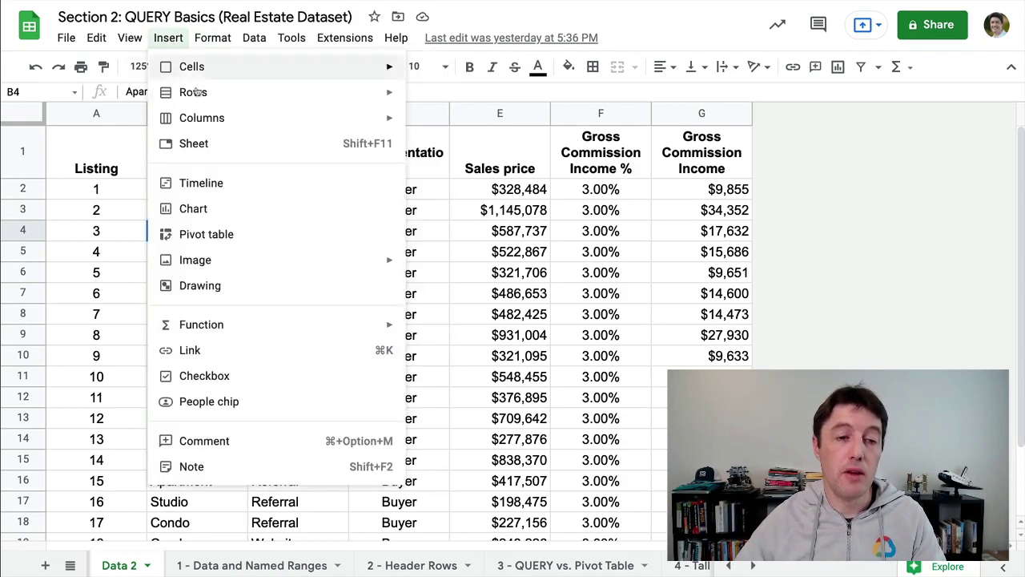
Insert a pivot table from 'Data 2'!A1:G21 at cell A1 of the existing '3 - QUERY vs. Pivot Table' sheet
left_click(232, 234)
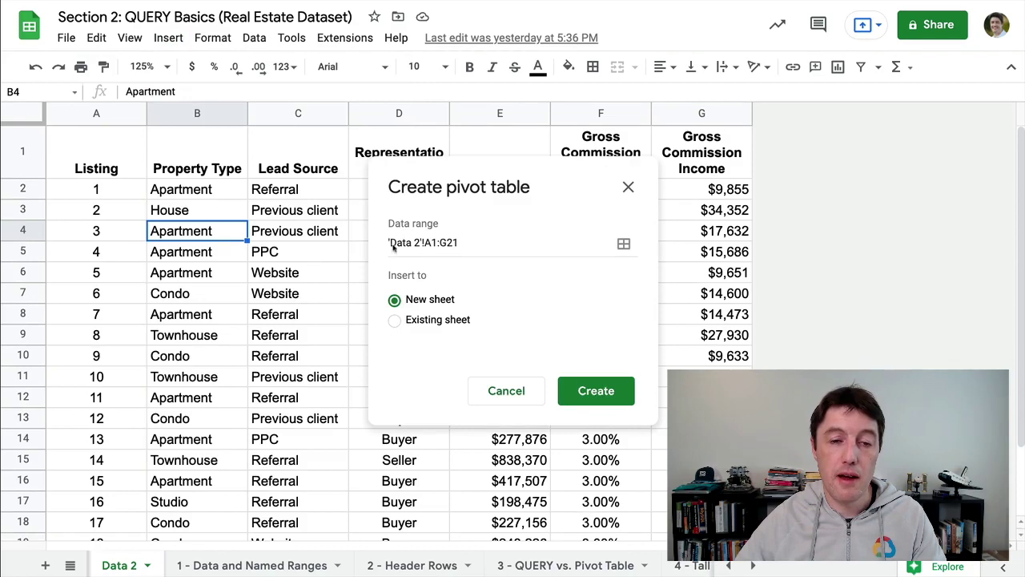
left_click(399, 319)
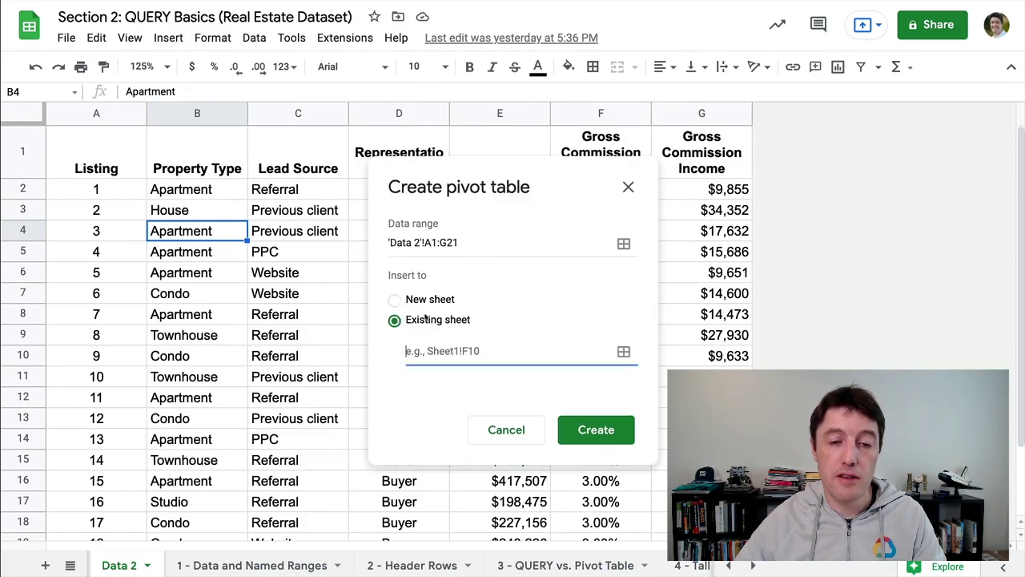
left_click(623, 351)
left_click(594, 561)
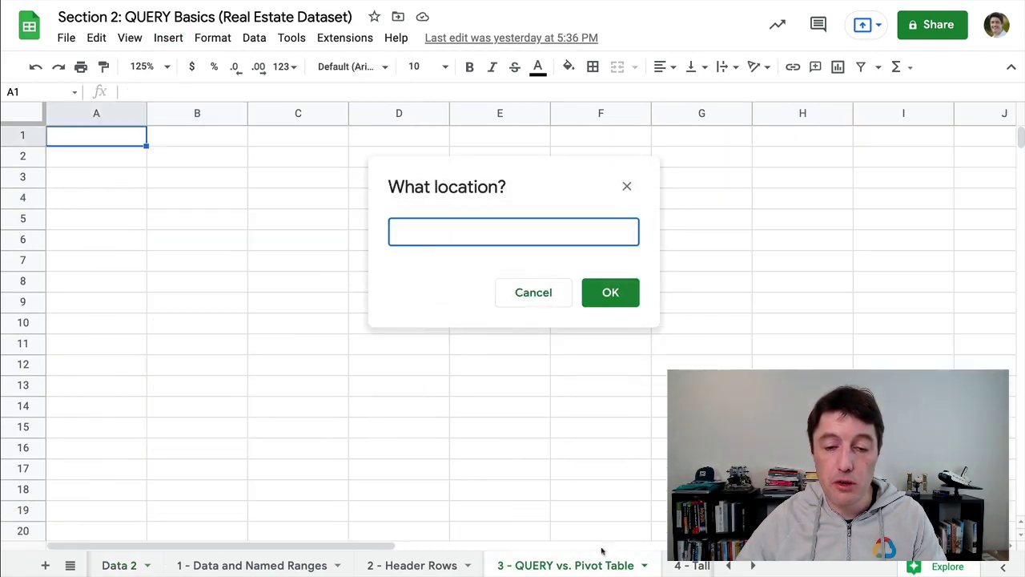
left_click(116, 141)
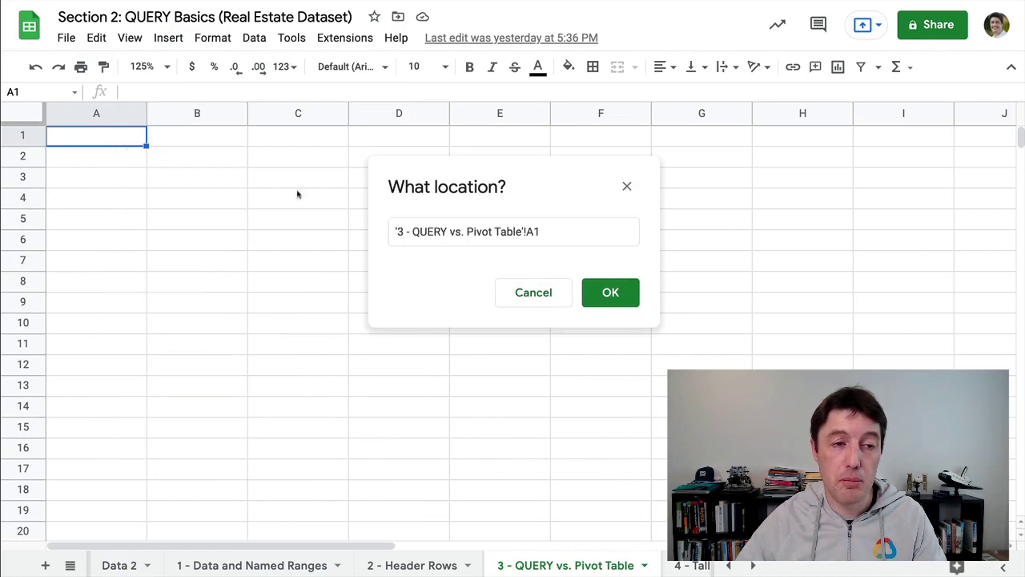
left_click(610, 292)
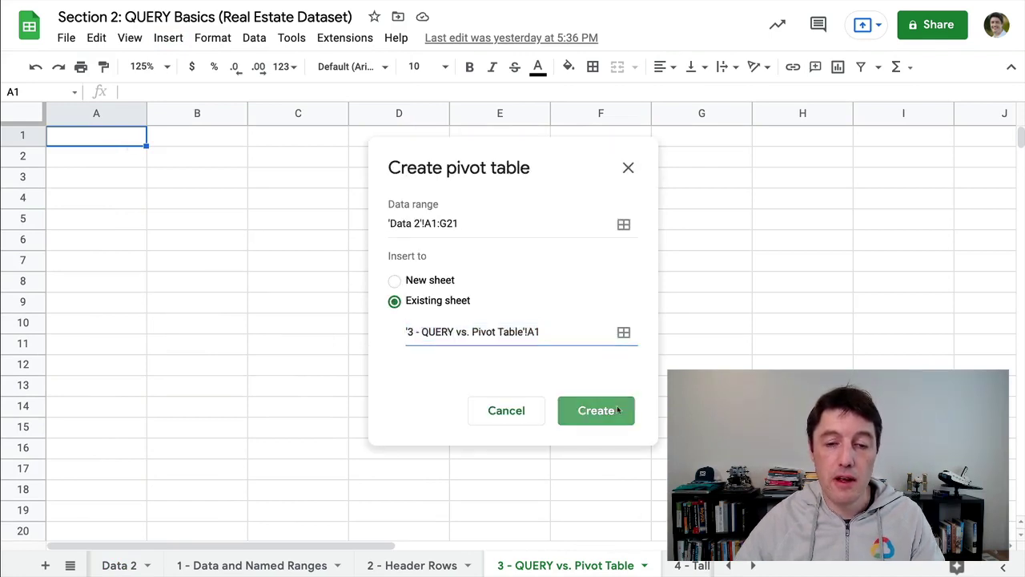
left_click(617, 410)
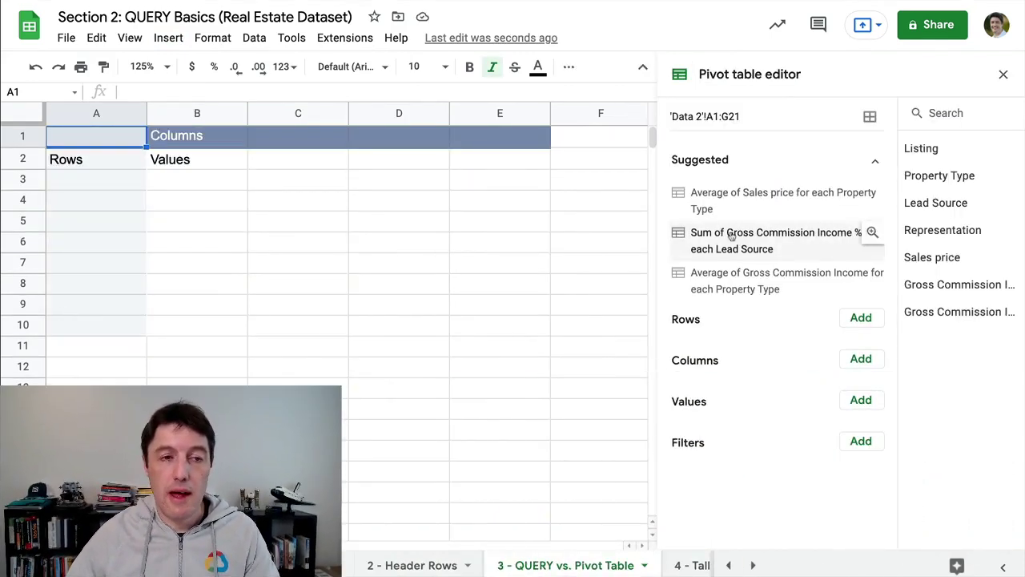
Group pivot rows by Property Type, with COUNTA of Property Type and SUM of Sales price
left_click_drag(958, 176, 737, 337)
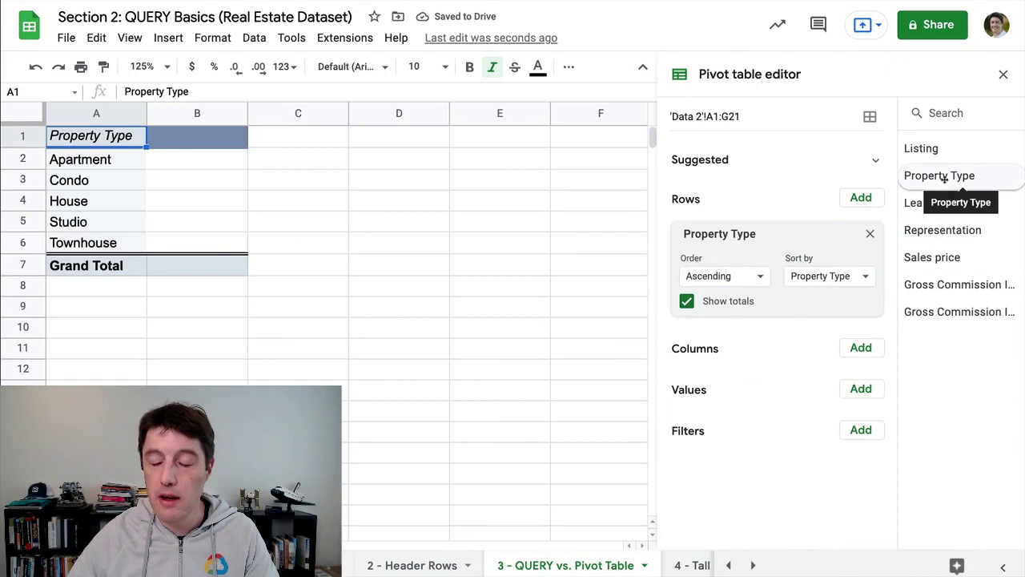
left_click_drag(945, 178, 724, 425)
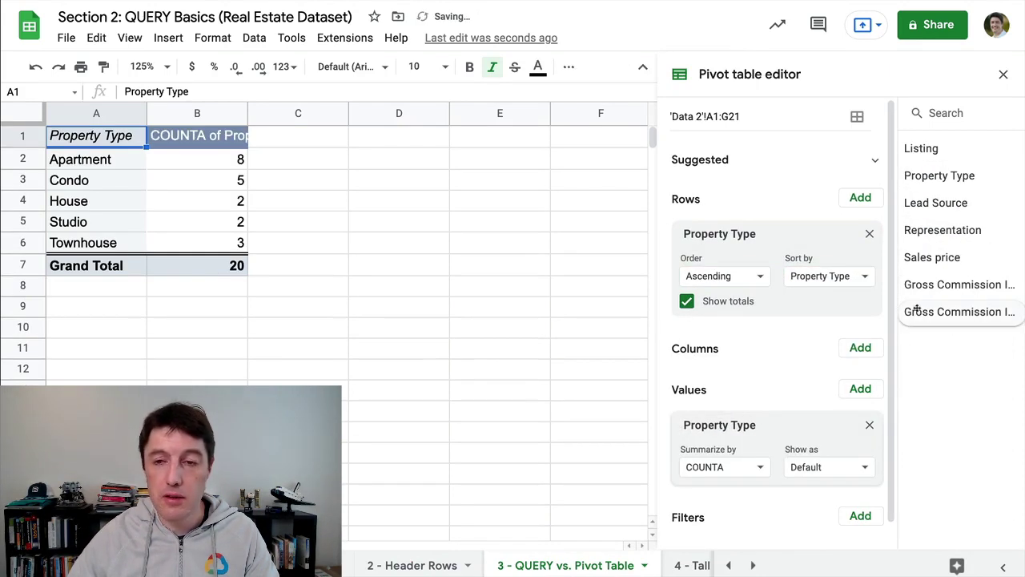
left_click_drag(950, 258, 805, 489)
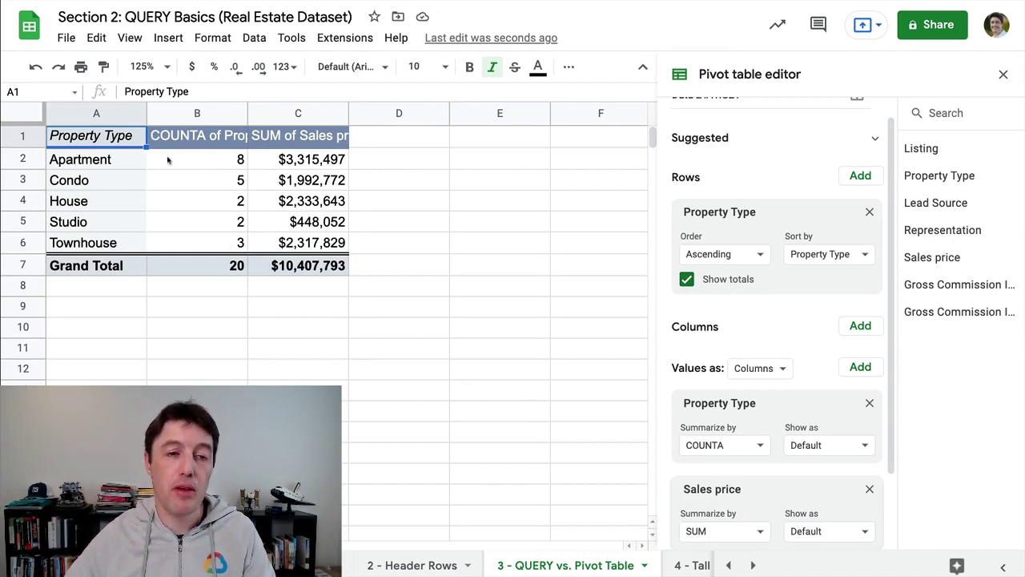
left_click_drag(118, 160, 312, 245)
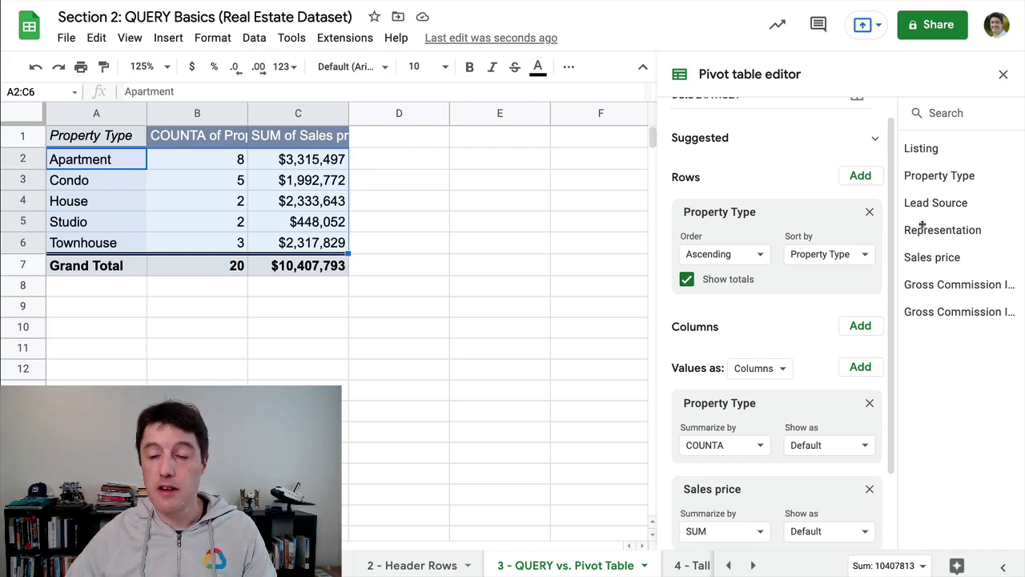
Swap the pivot row grouping from Property Type to Representation
left_click_drag(849, 218, 793, 213)
left_click(870, 211)
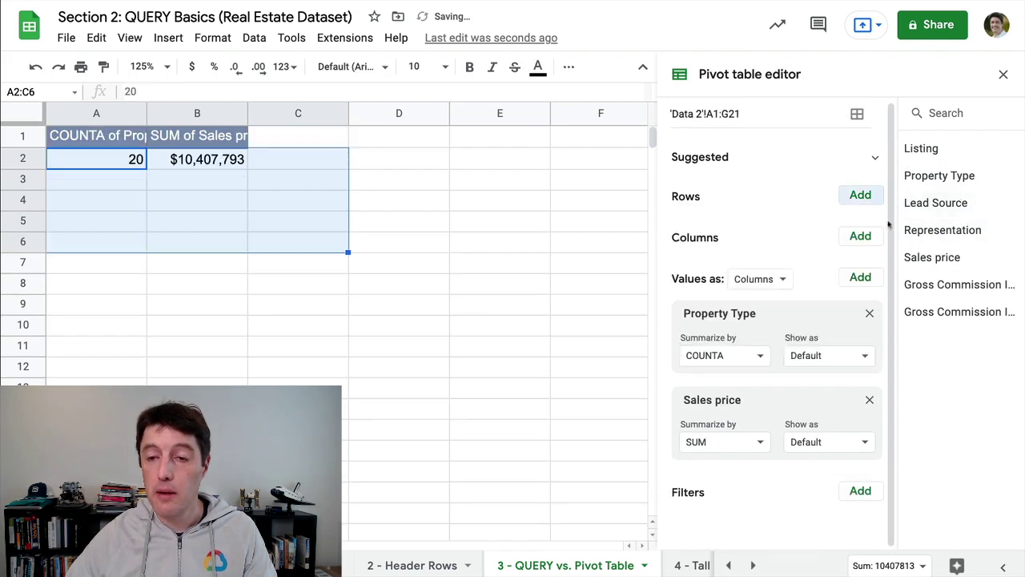
left_click_drag(935, 230, 713, 210)
left_click(190, 176)
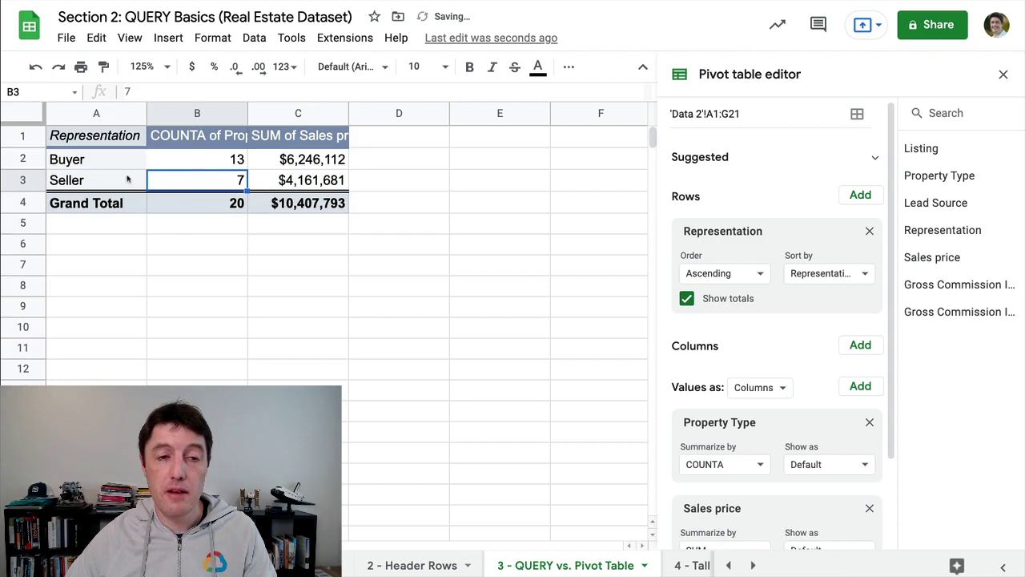
left_click(870, 231)
left_click_drag(935, 230, 745, 218)
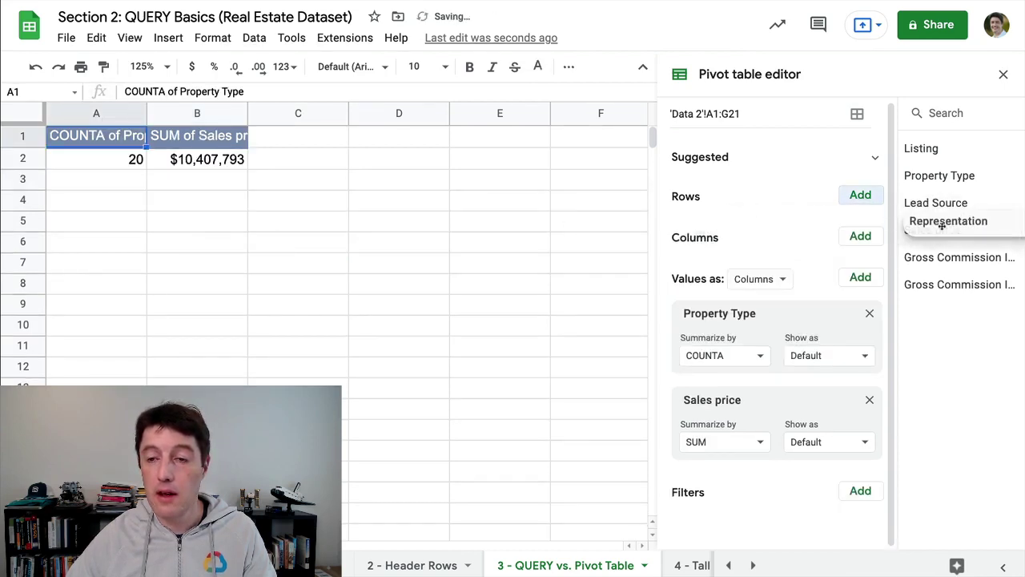
Try Lead Source as an outer row group, then restore grouping by Property Type only
left_click_drag(932, 203, 693, 219)
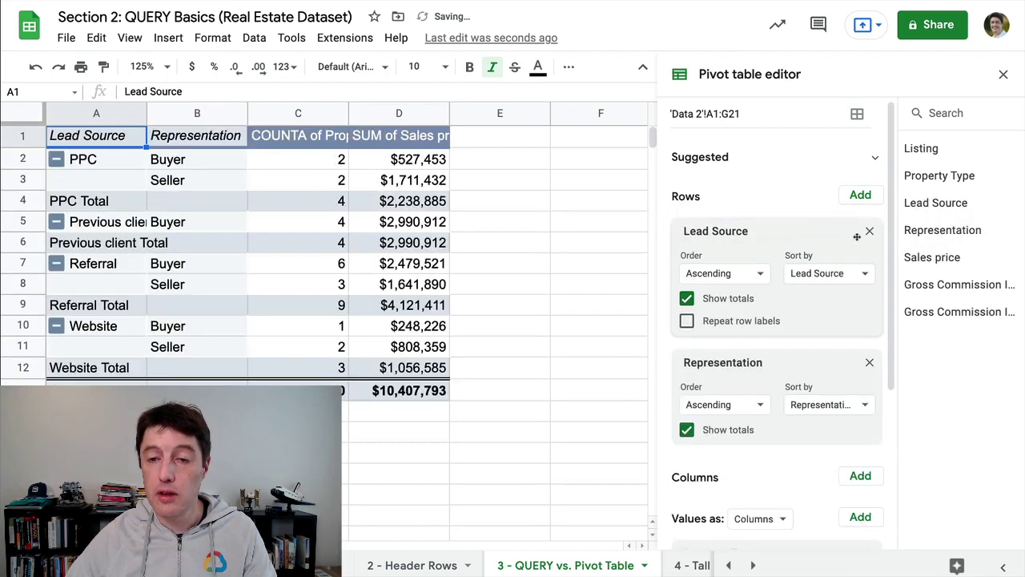
left_click(869, 362)
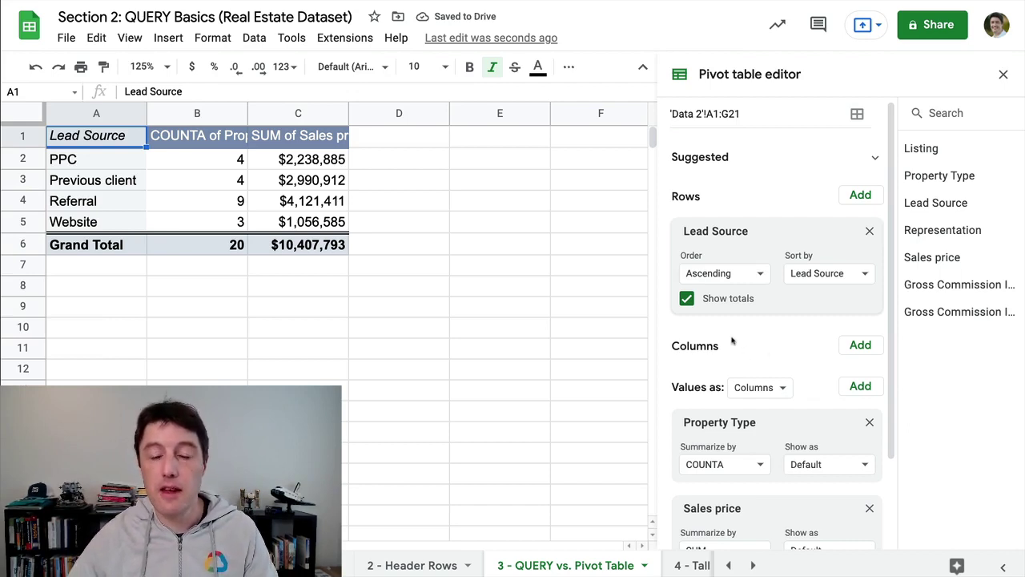
left_click(869, 231)
left_click_drag(895, 181, 677, 249)
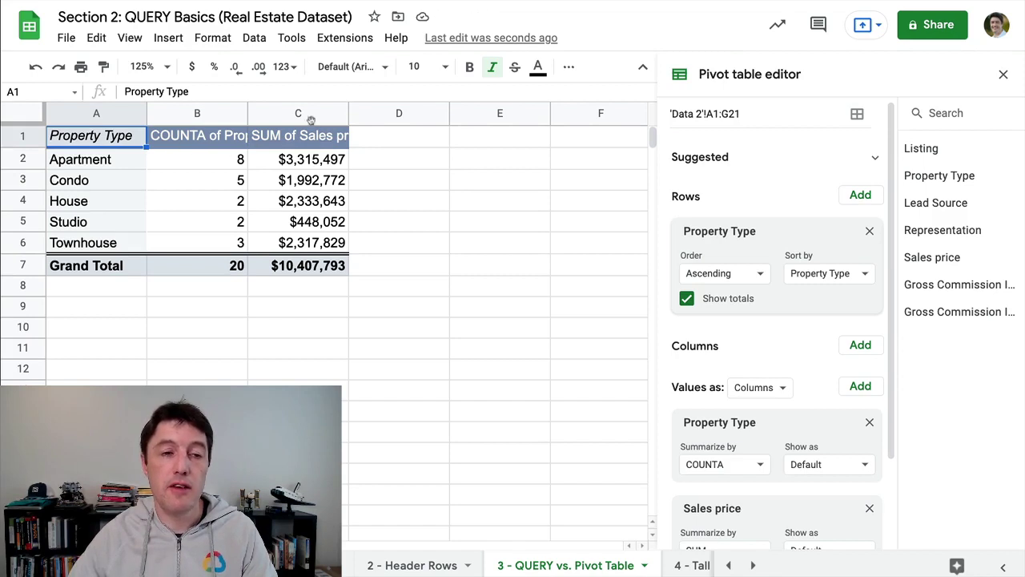
left_click(1003, 73)
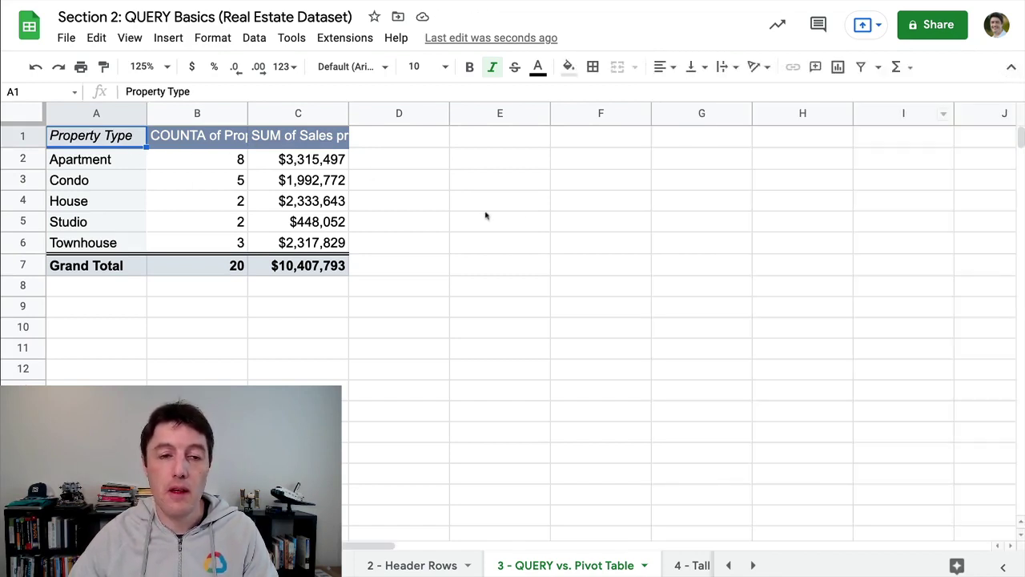
Inspect the House totals in pivot cells C4 and B4 with the pivot editor closed
left_click(307, 205)
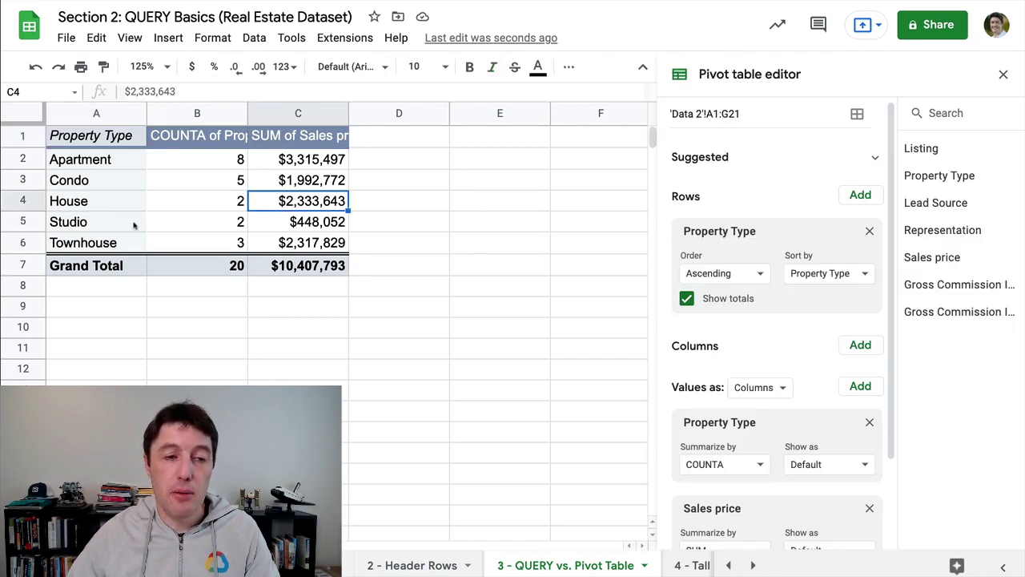
left_click(1002, 74)
left_click(177, 210)
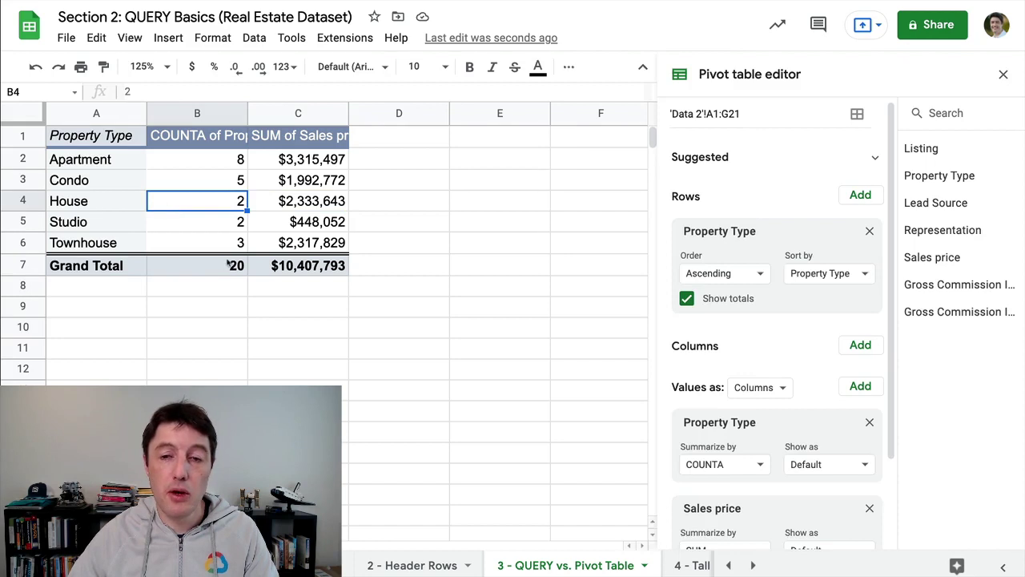
left_click(1002, 74)
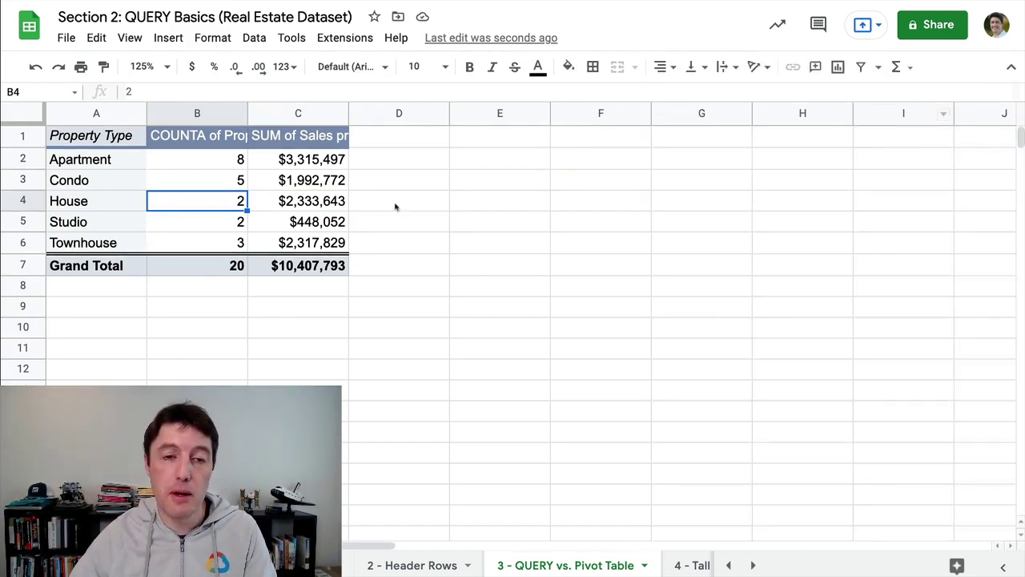
Enter =C2 in D2 to echo the Apartment sales total, dismissing the autofill suggestion
left_click(406, 160)
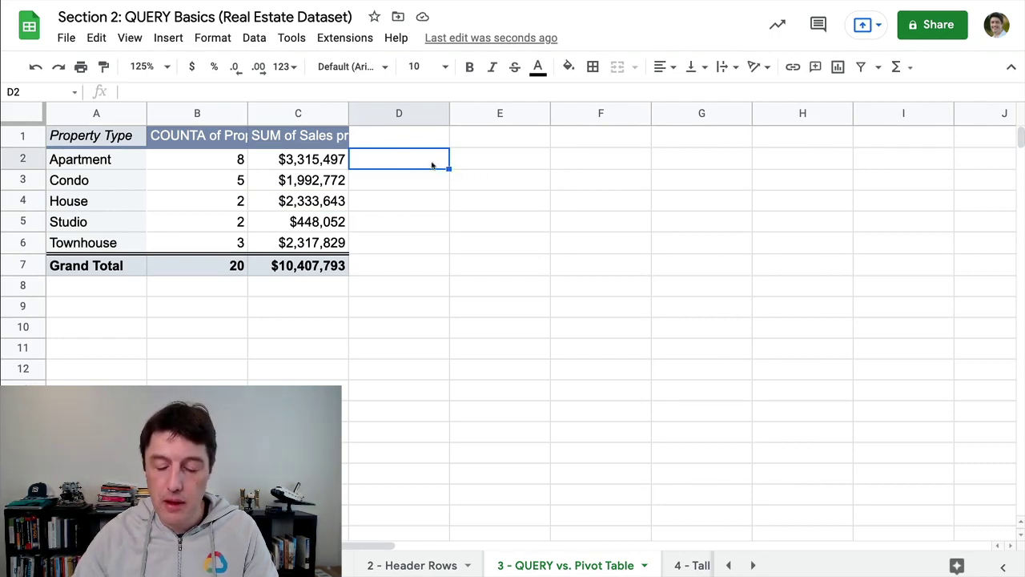
type("=")
key("Left")
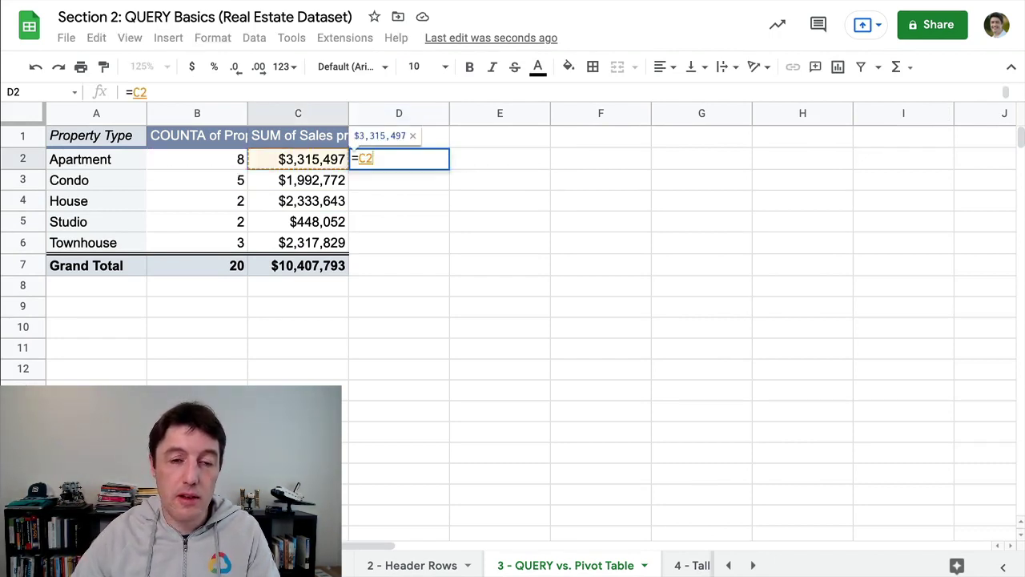
key("Return")
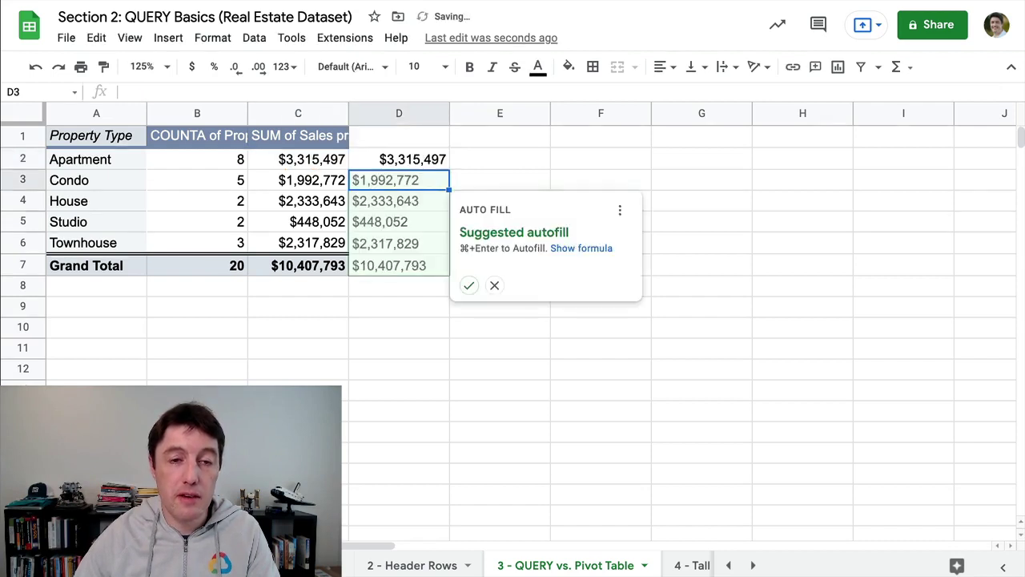
left_click(494, 284)
left_click(428, 162)
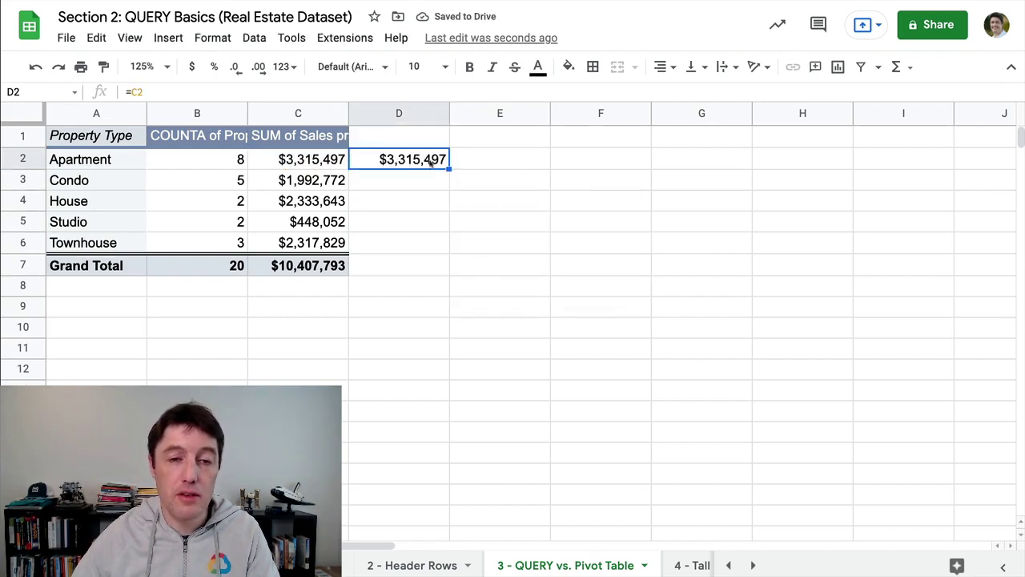
left_click(137, 157)
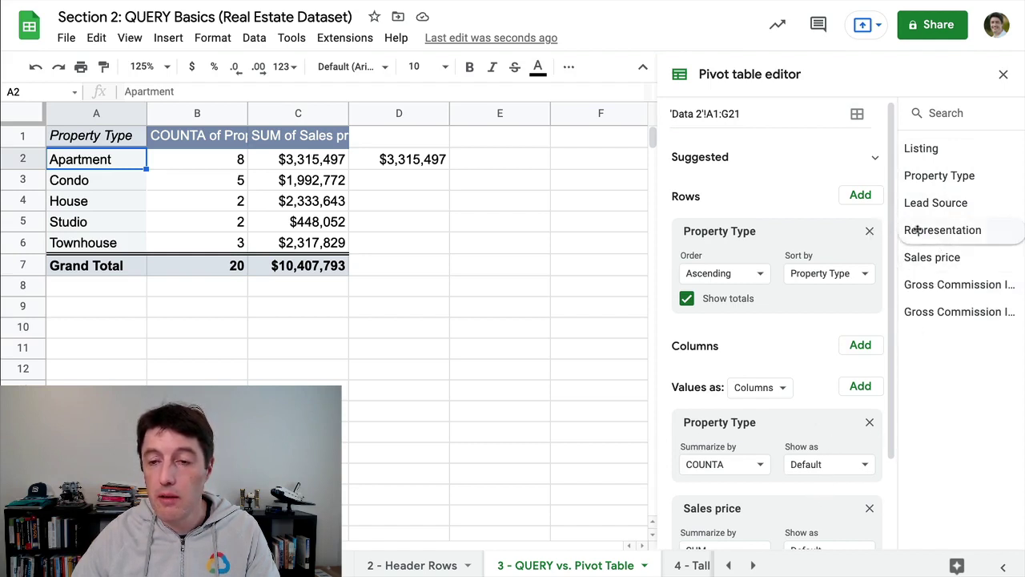
left_click_drag(911, 230, 723, 229)
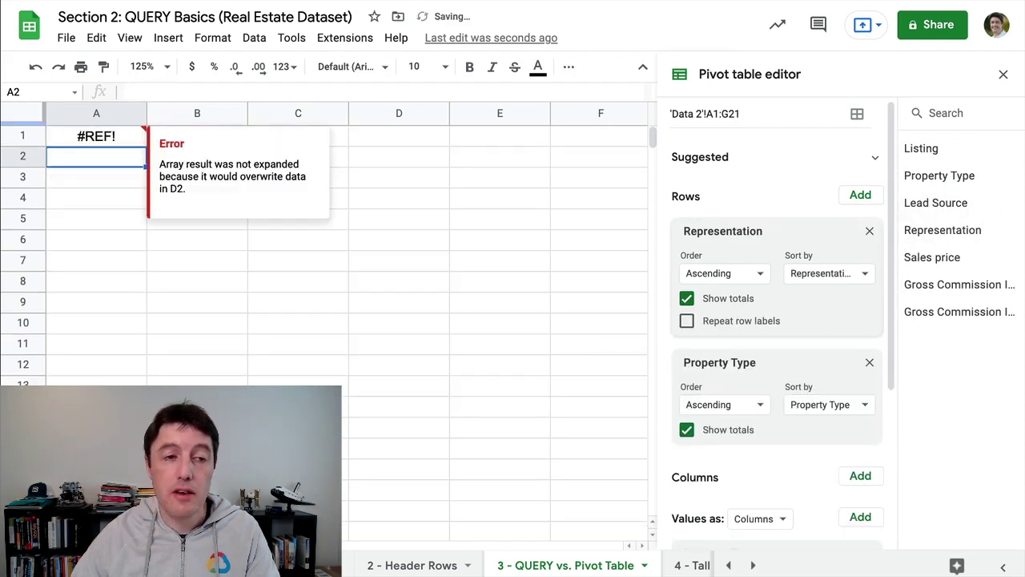
left_click(128, 134)
left_click(374, 161)
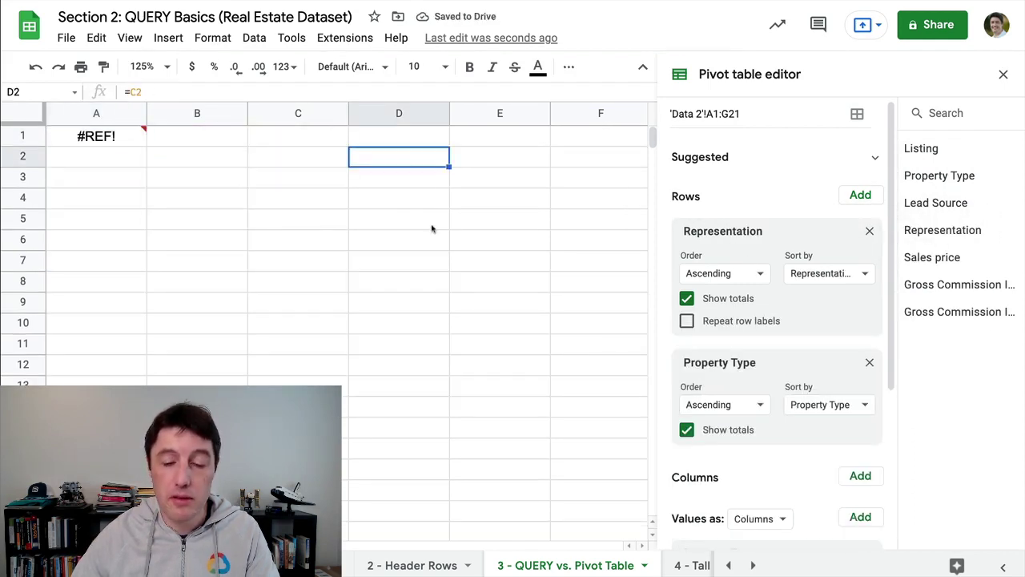
left_click(458, 161)
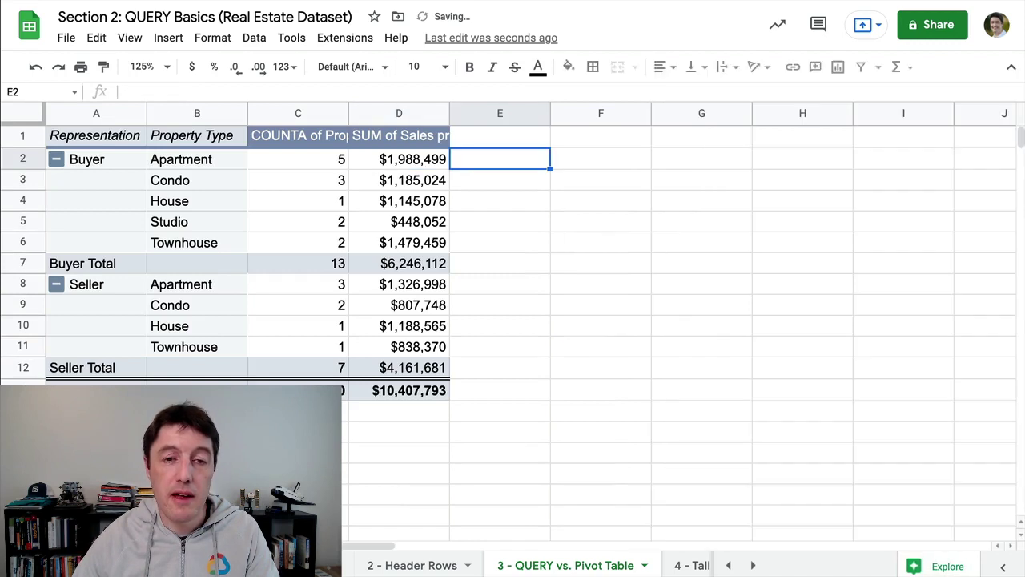
Abandon a trial GETPIVOTDATA formula, then remove Representation from the pivot rows
left_click(216, 163)
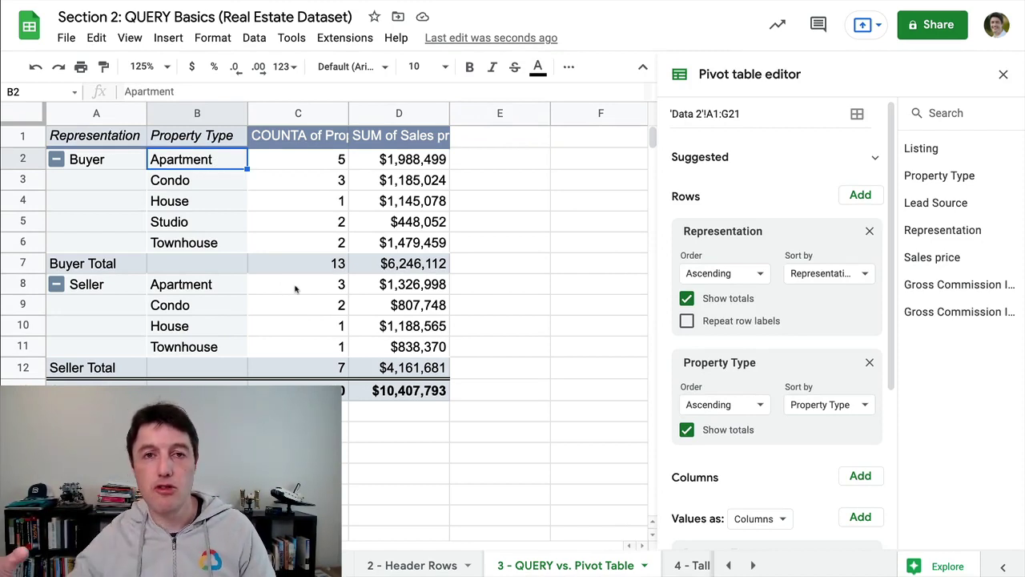
left_click(504, 165)
type("=get")
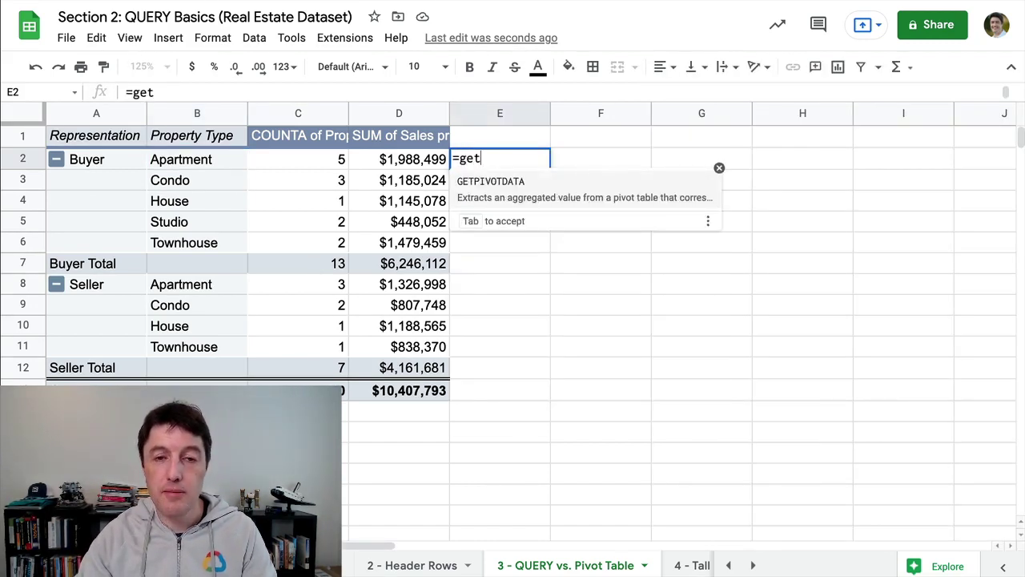
key("Tab")
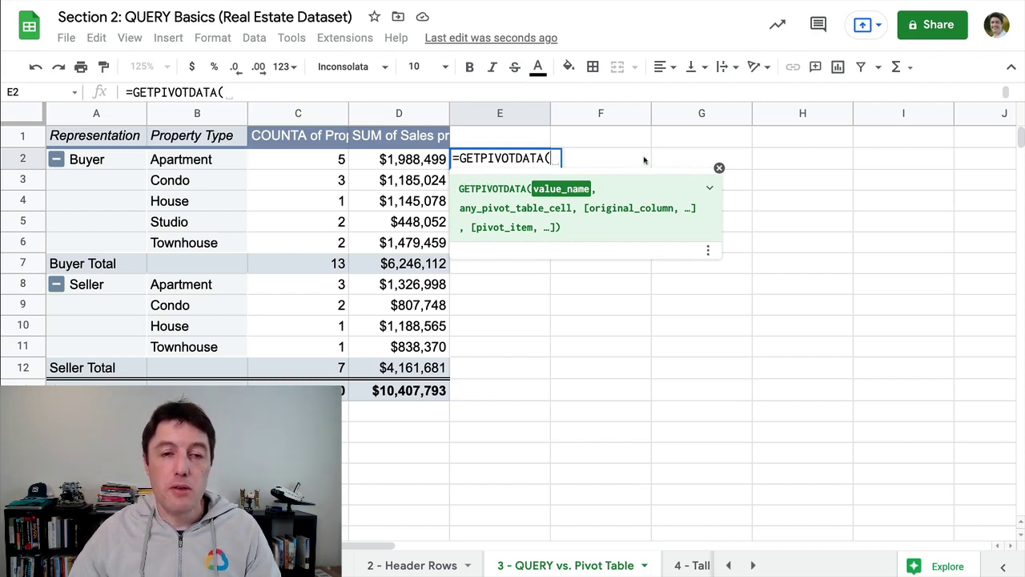
key("Escape")
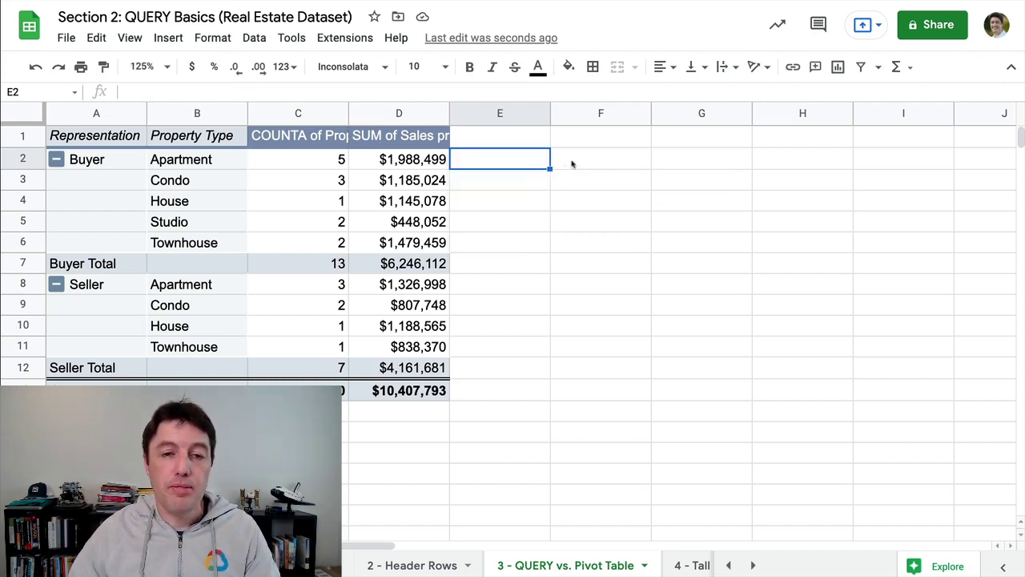
left_click(142, 159)
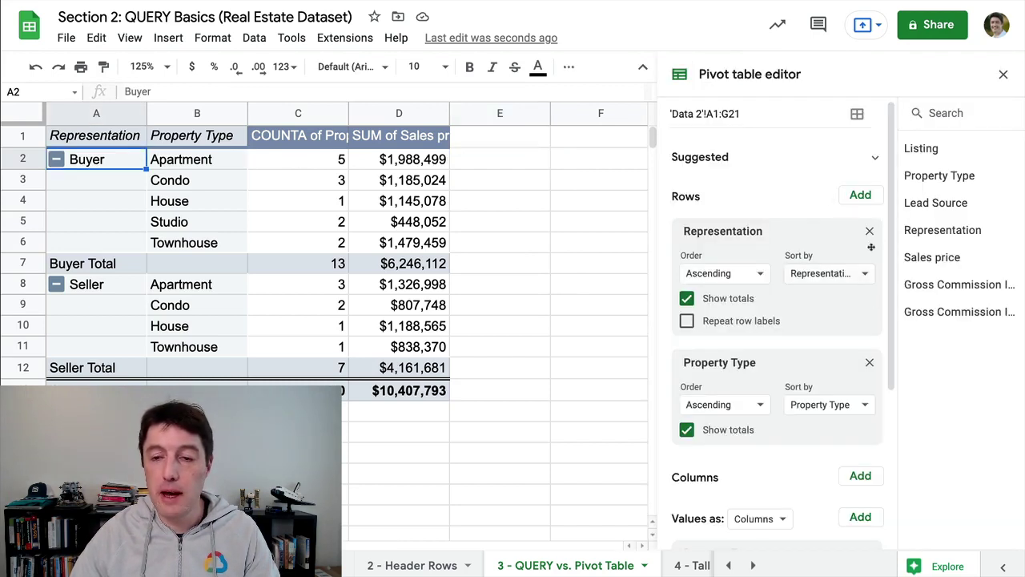
left_click(869, 232)
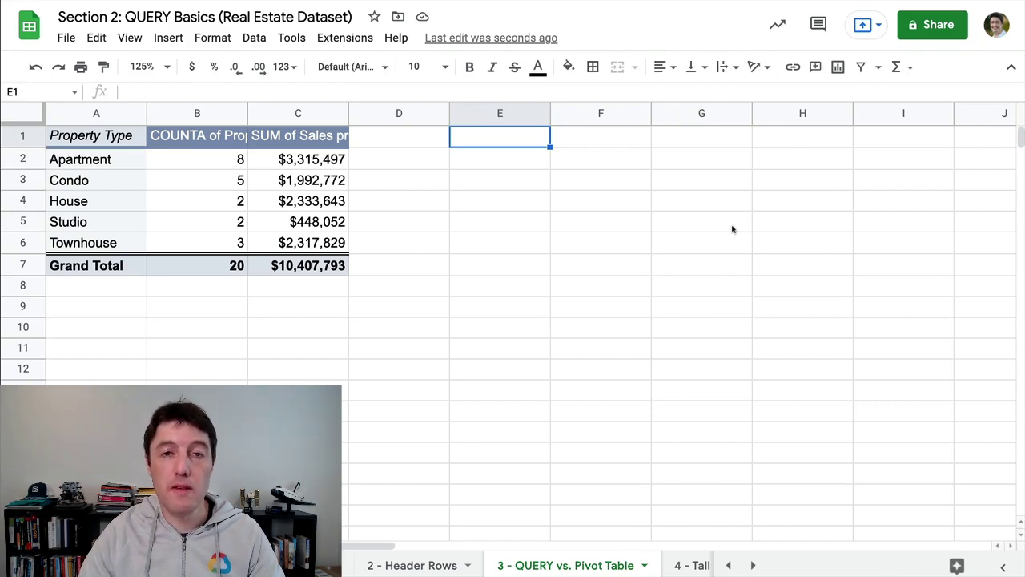
Enter =QUERY(realEstateData,"select B, count(B), sum(E) group by B",1) in E1
type("=QUERY(")
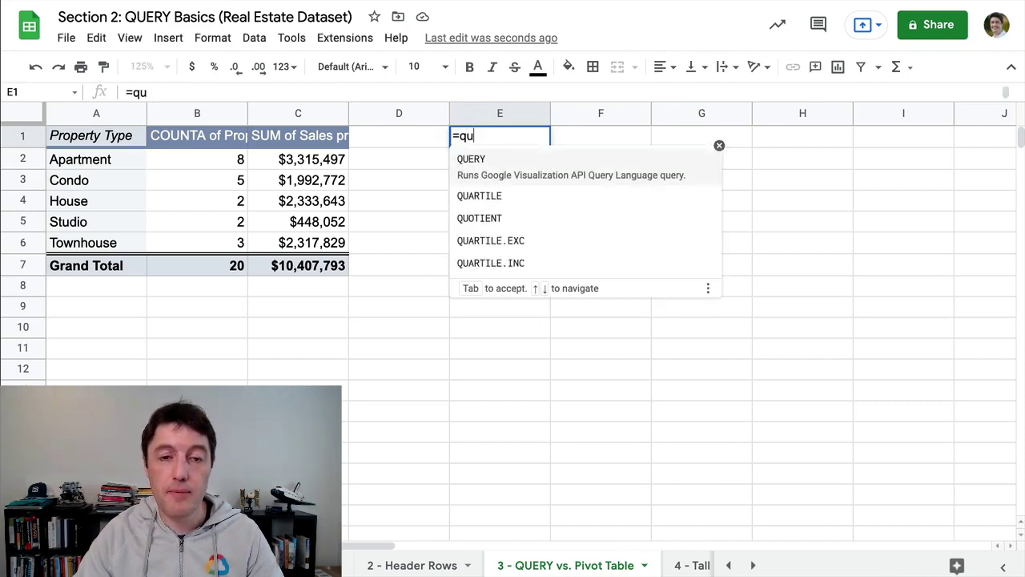
type("rea")
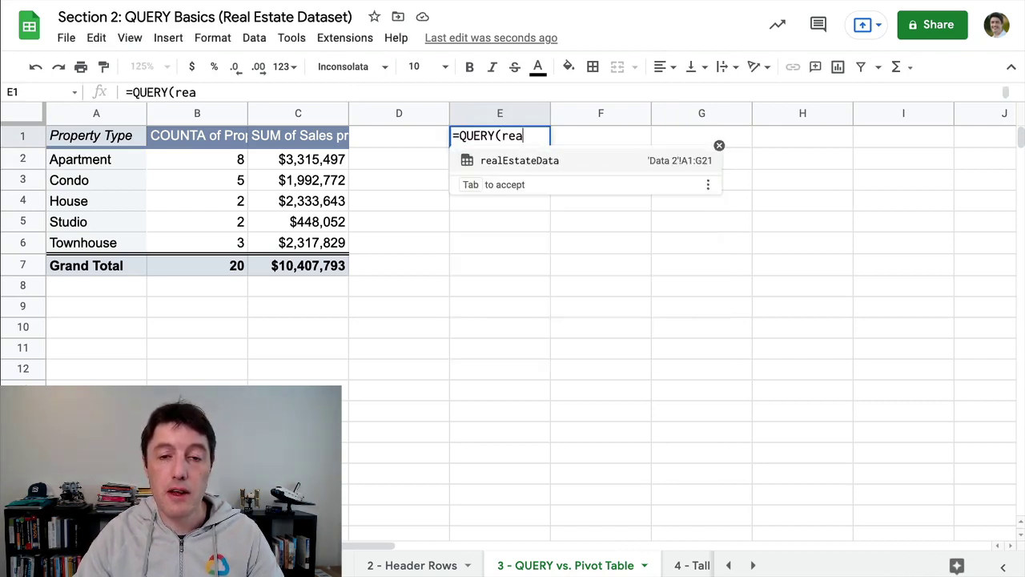
key("Tab")
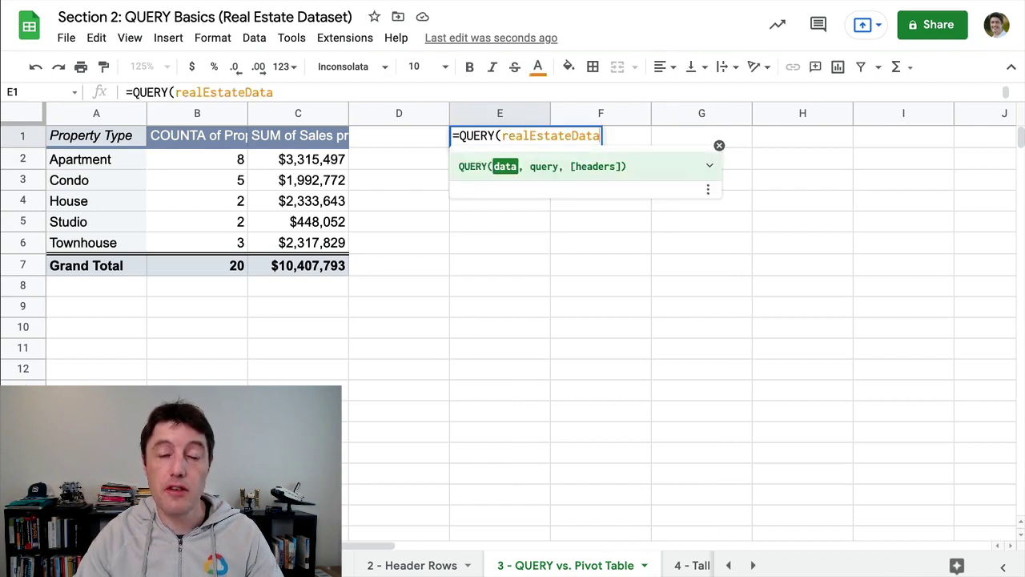
type(",")
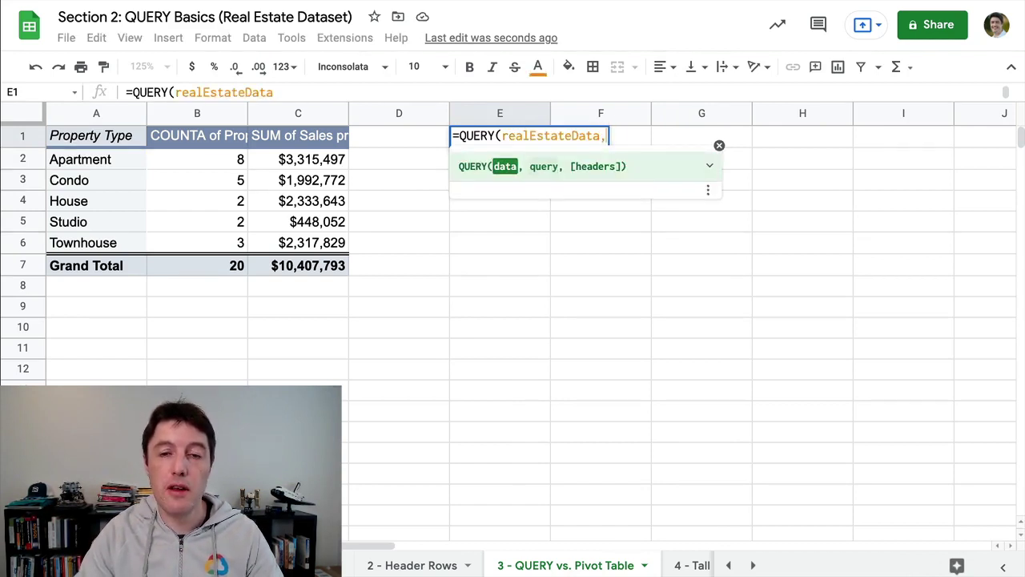
type("\"select ")
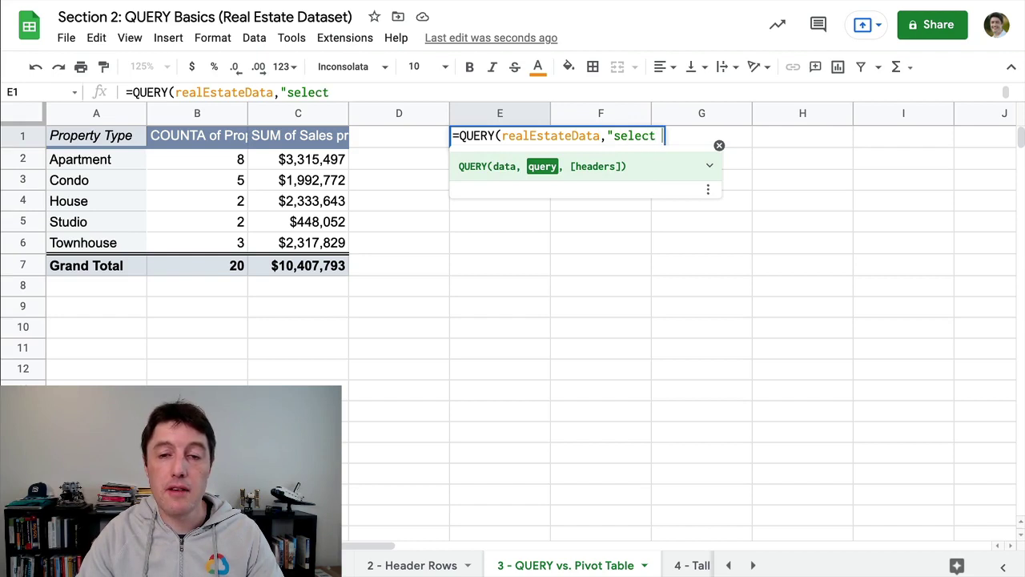
type("B, count")
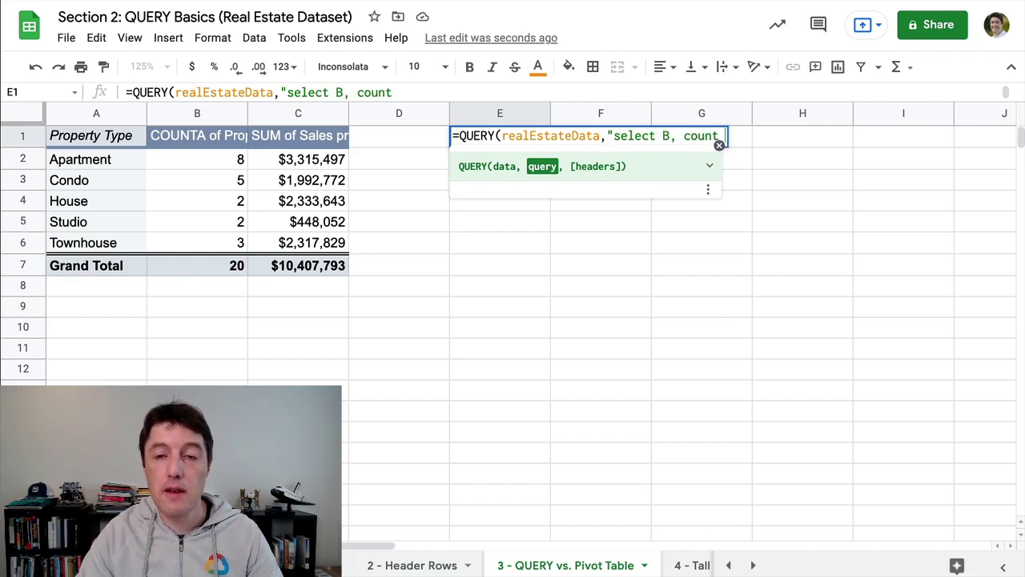
type("(B), s")
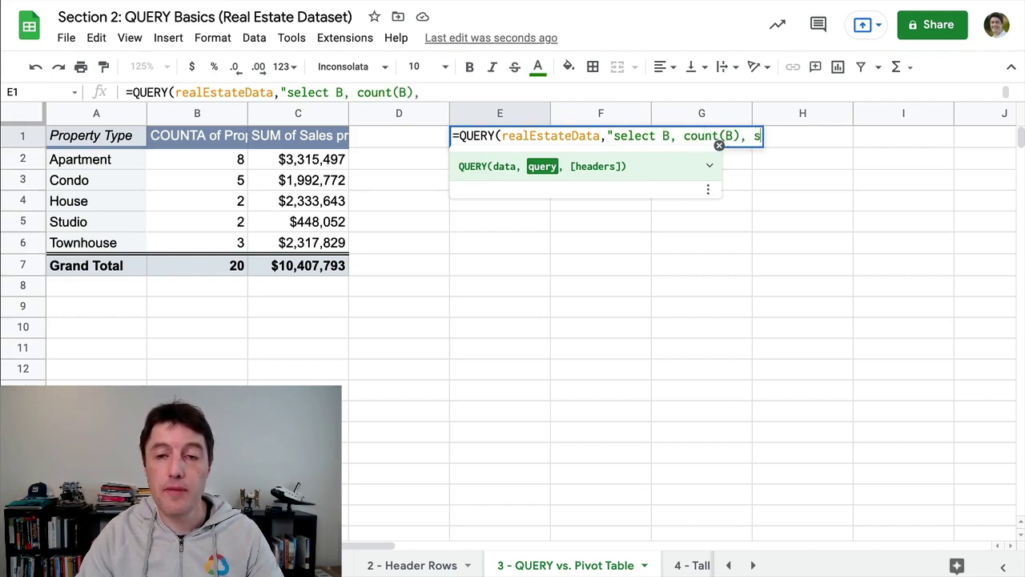
type("um(E) g")
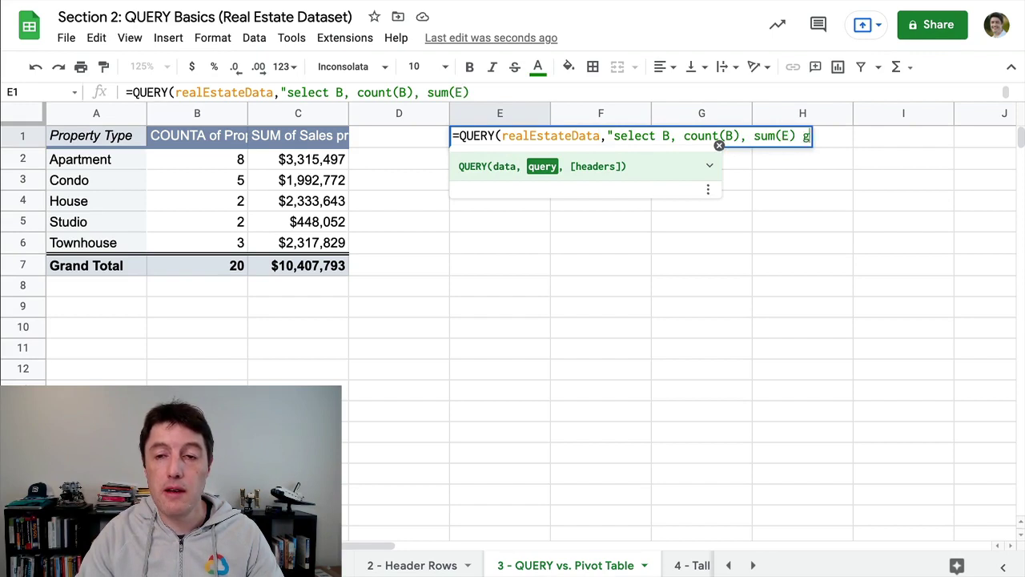
type("roup by B\",1)")
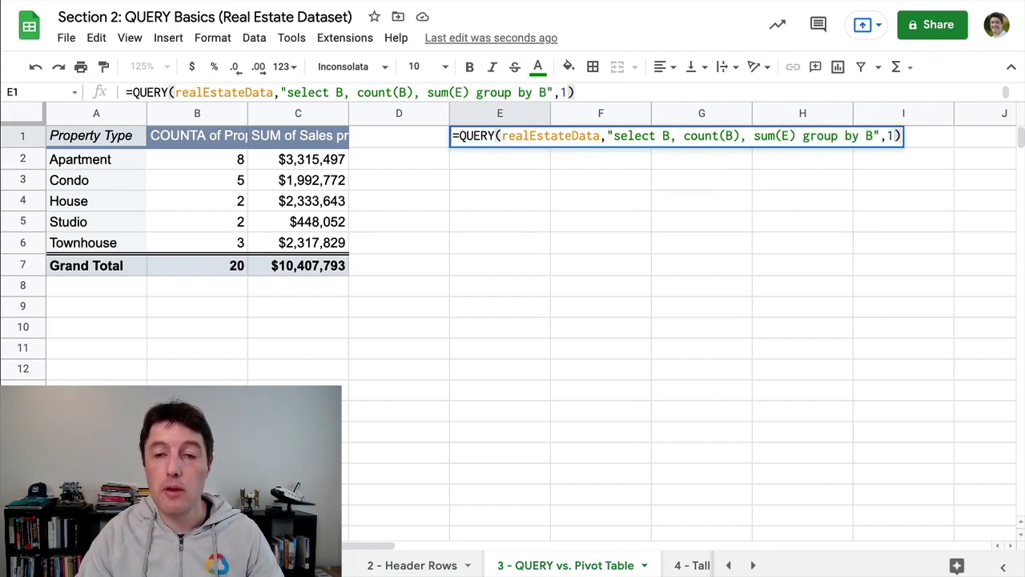
key("Return")
key("Up")
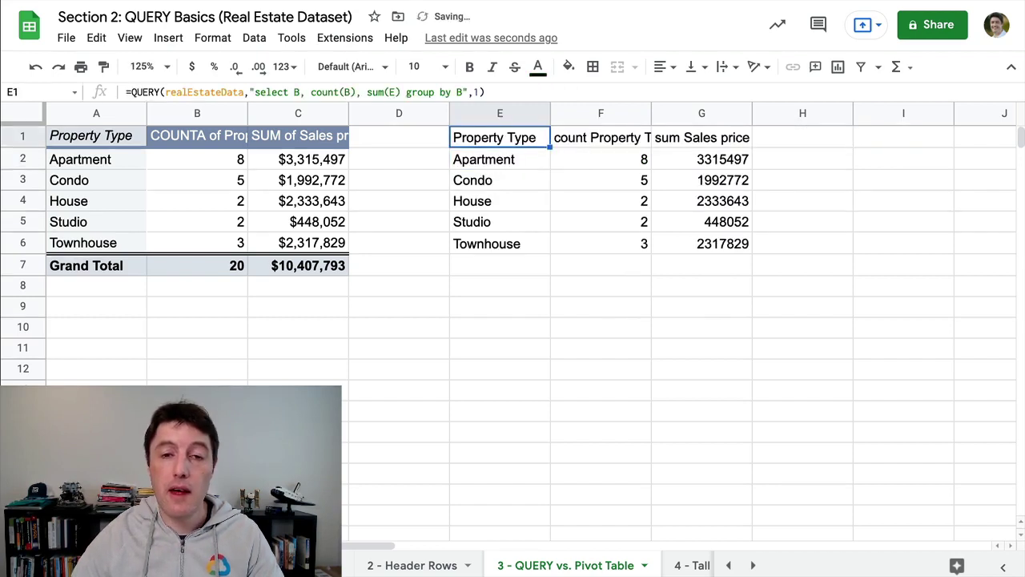
Center, bold and wrap the three QUERY header cells E1:G1
left_click(675, 143, "shift")
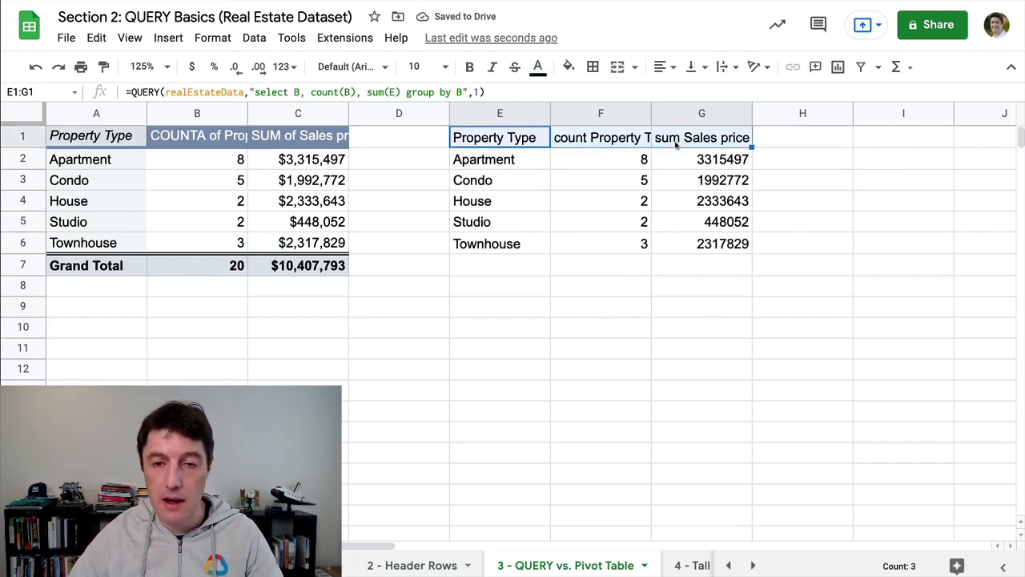
key("ctrl+shift+e")
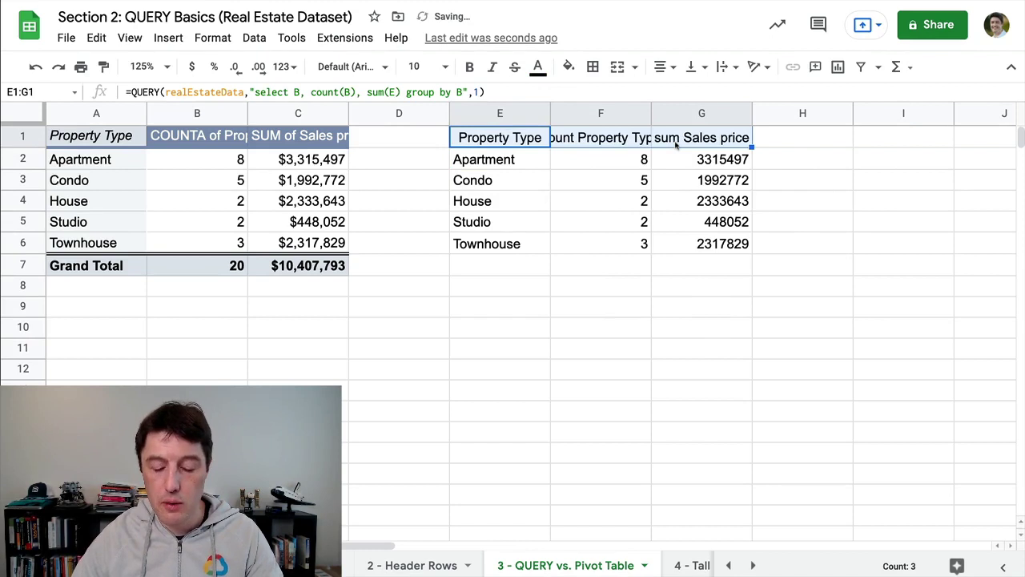
key("ctrl+b")
left_click(725, 66)
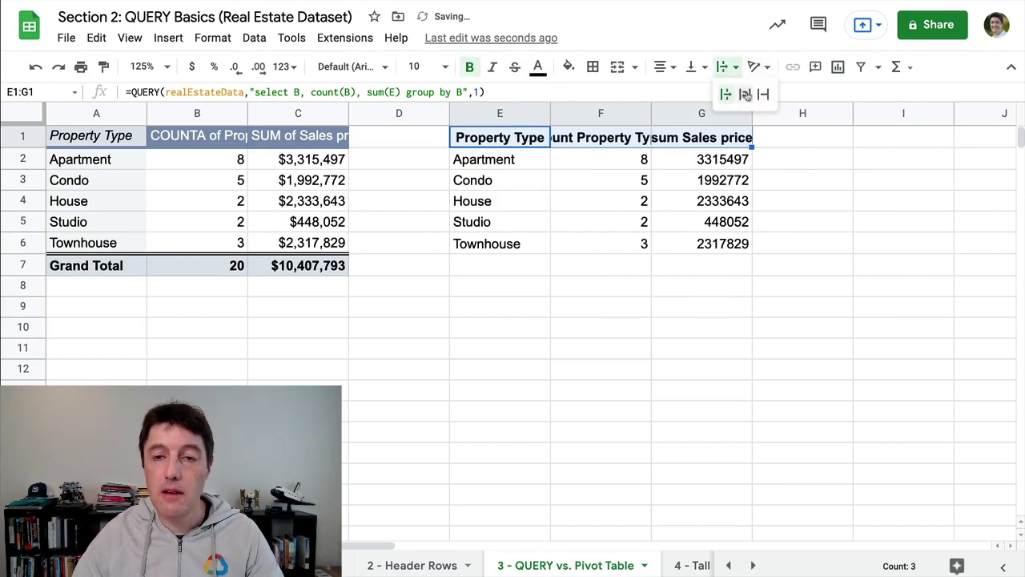
left_click(745, 95)
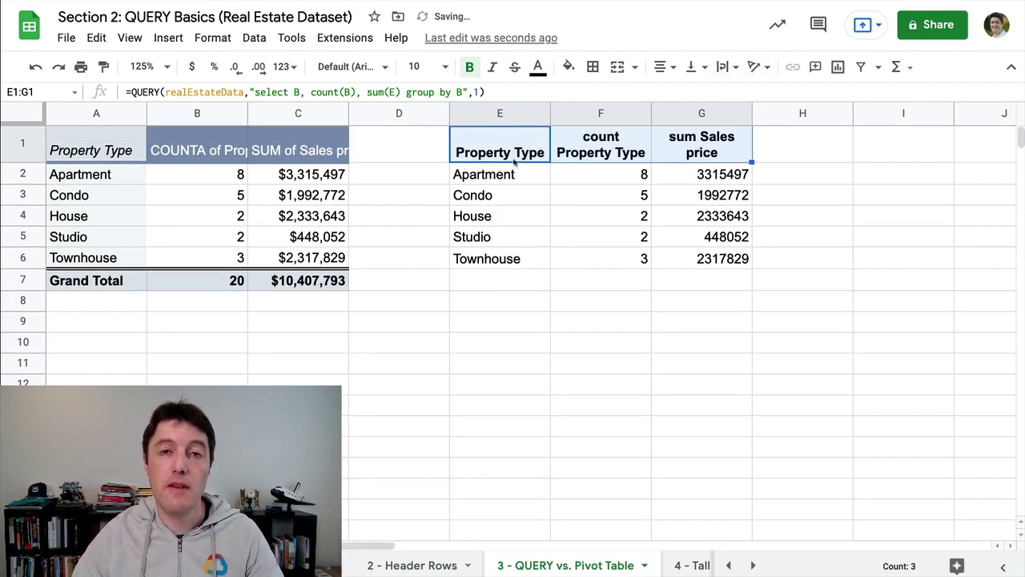
left_click(517, 158)
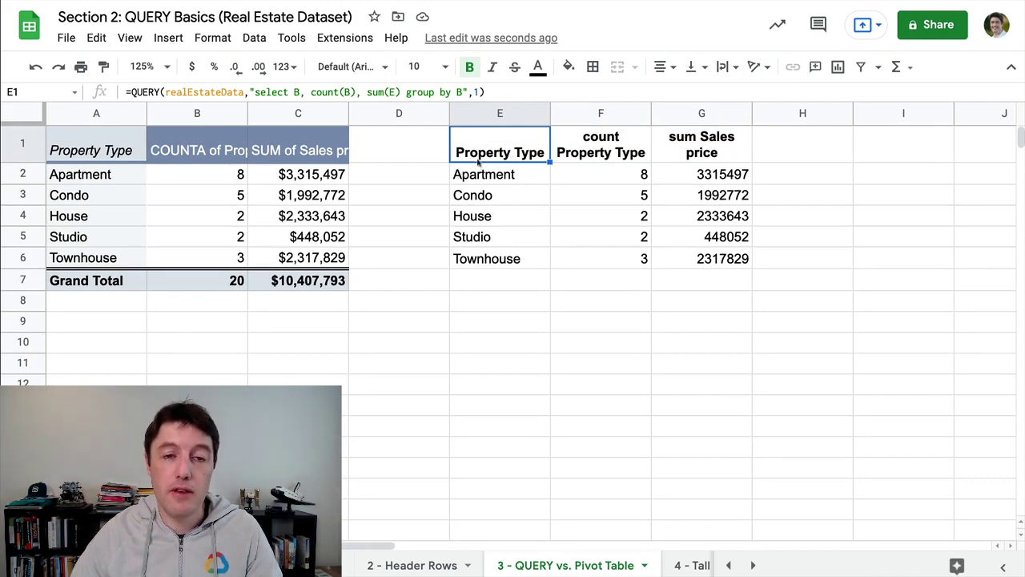
After checking the raw data columns, add column D to the E1 QUERY's select and group by clauses
left_click(304, 566)
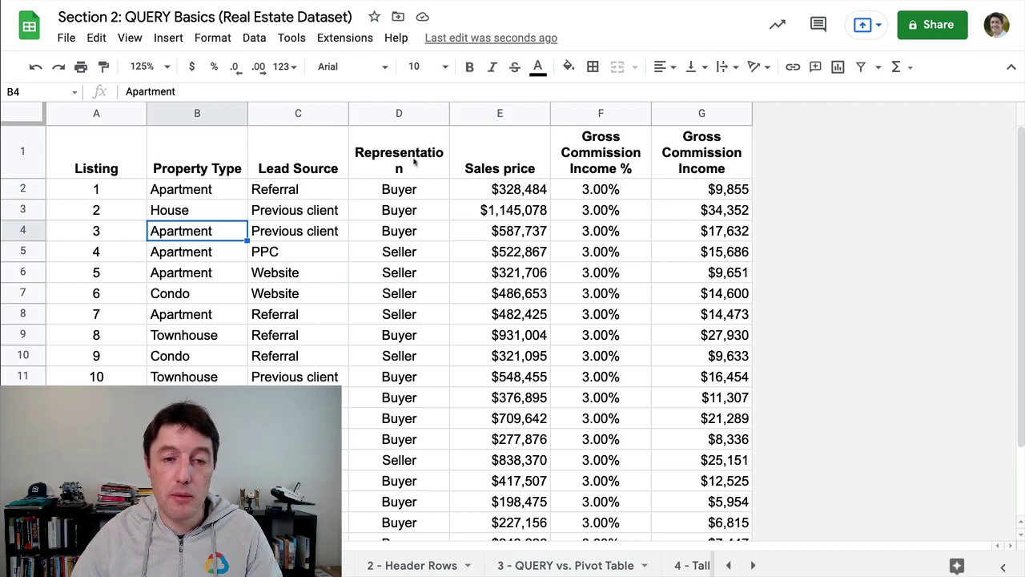
left_click(596, 565)
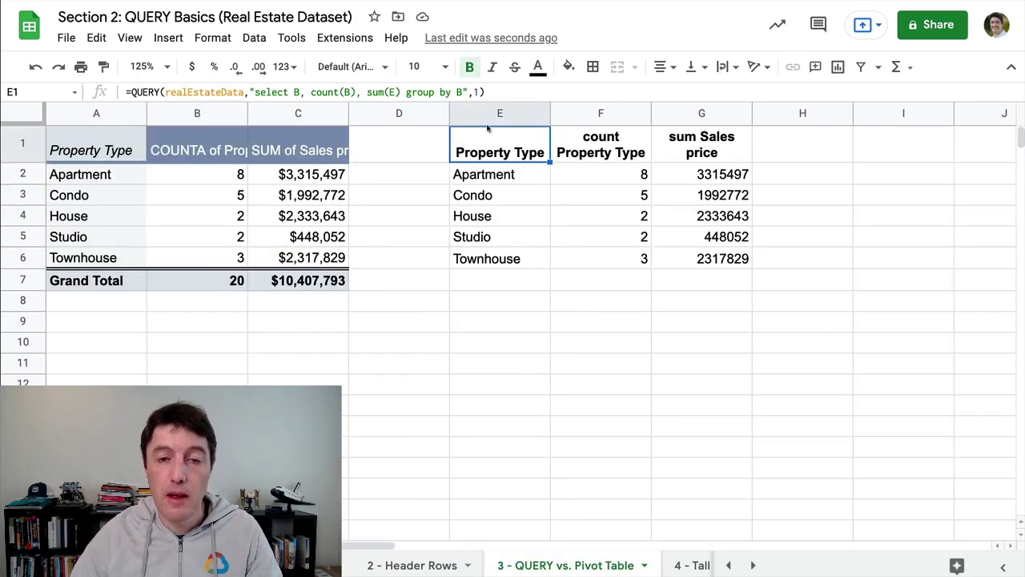
left_click(294, 91)
type("D,")
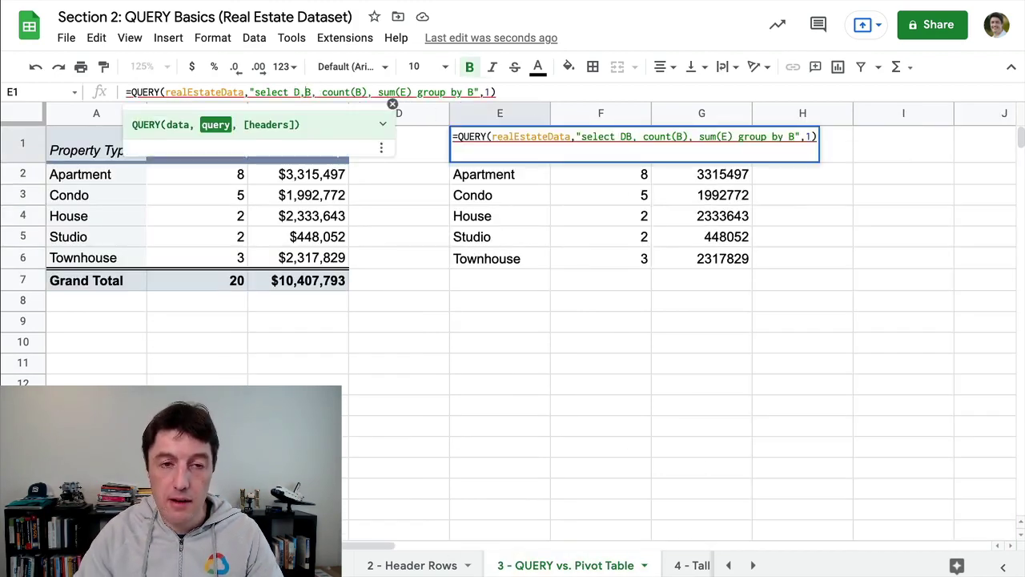
left_click(478, 92)
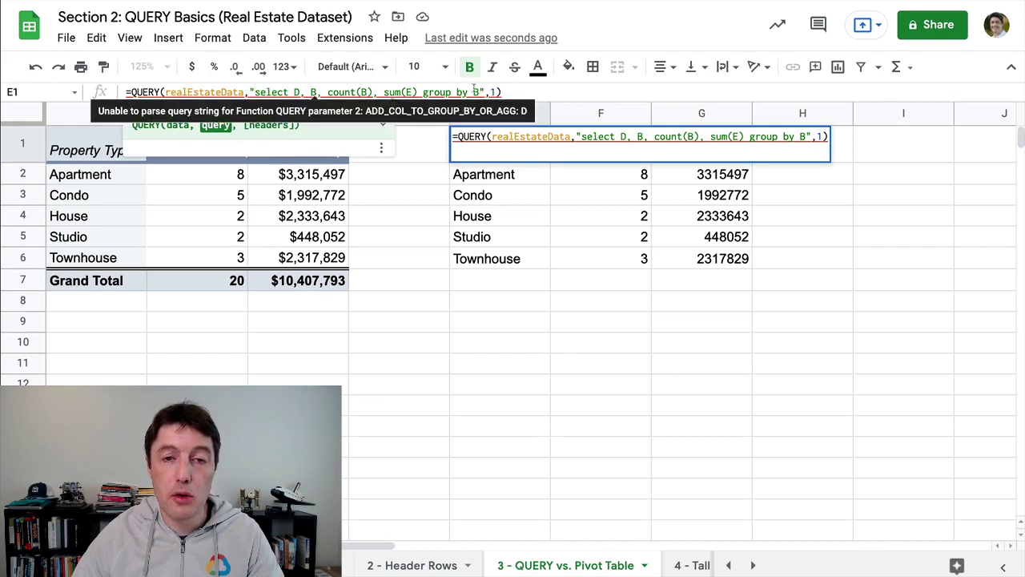
type("D,")
key("Return")
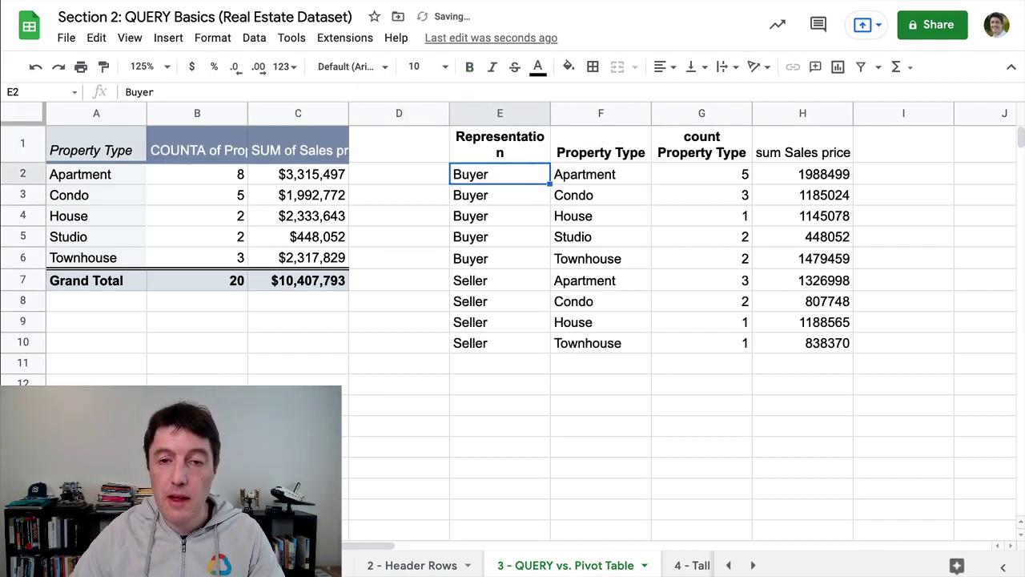
key("Up")
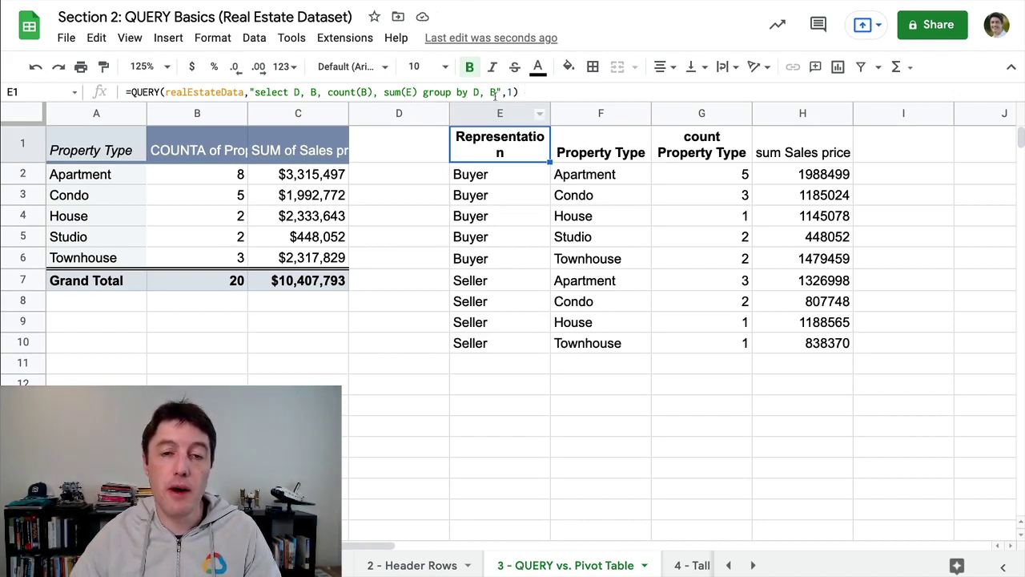
Delete column D from both clauses so the QUERY groups by B only
left_click(493, 92)
left_click_drag(486, 93, 472, 92)
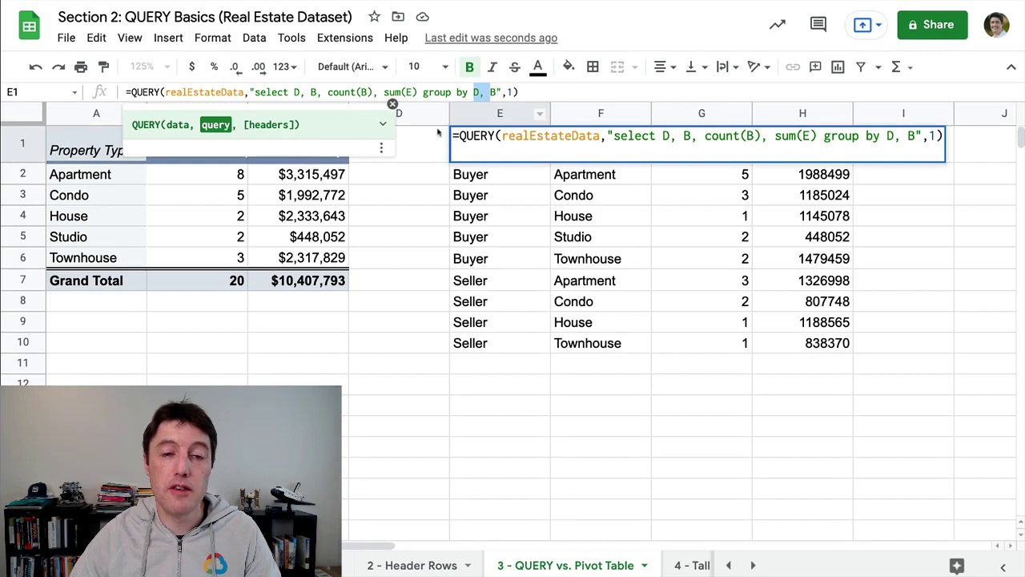
key("BackSpace")
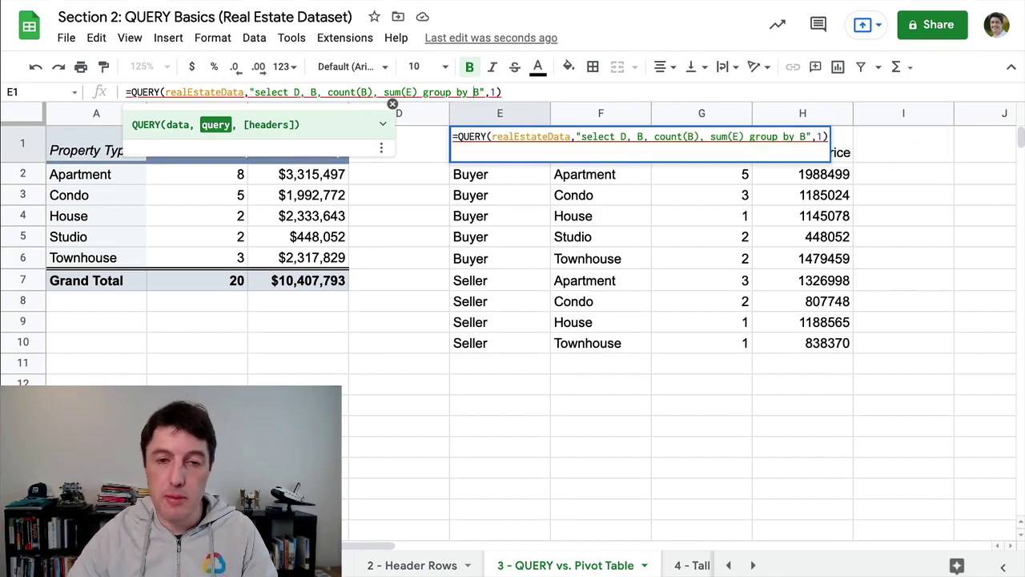
left_click_drag(305, 92, 294, 92)
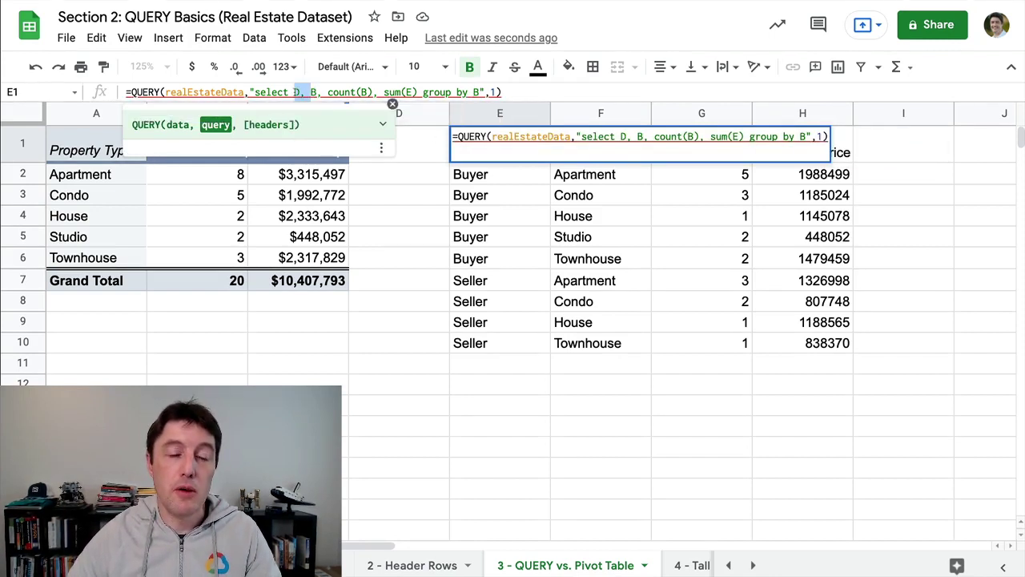
key("BackSpace")
key("Return")
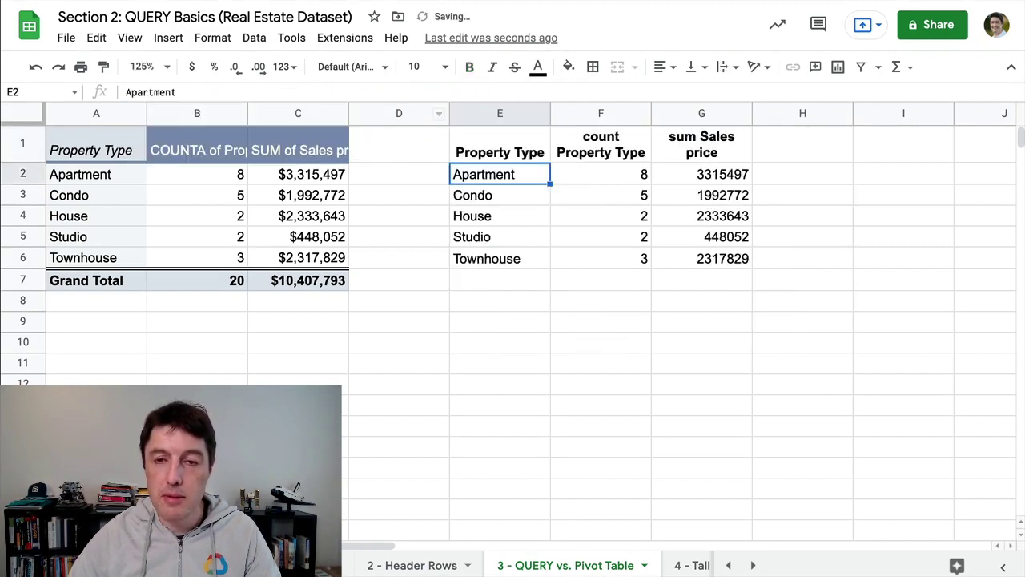
Format the sum Sales price results G2:G6 as currency with no decimal places
key("Up")
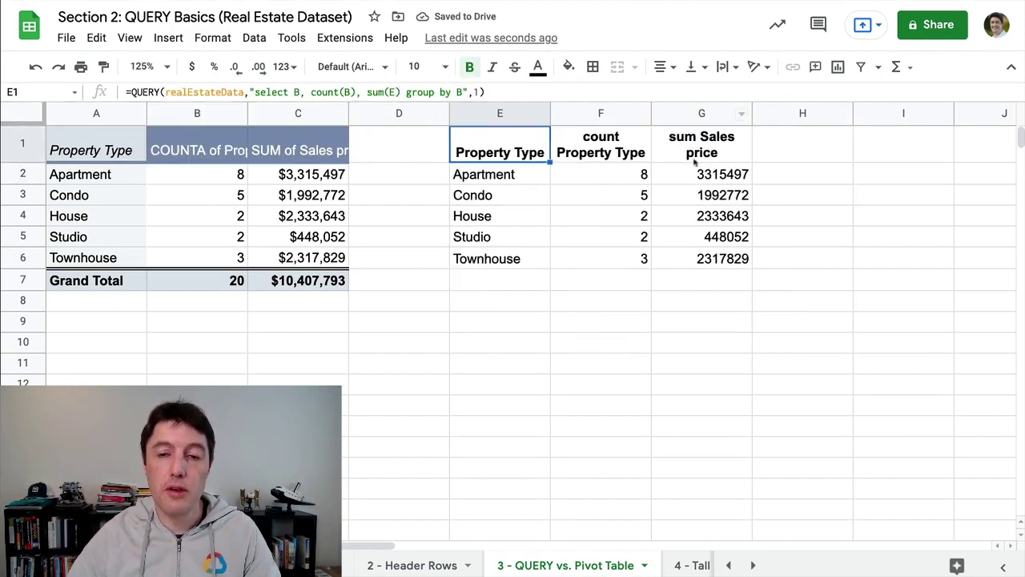
left_click_drag(703, 178, 721, 258)
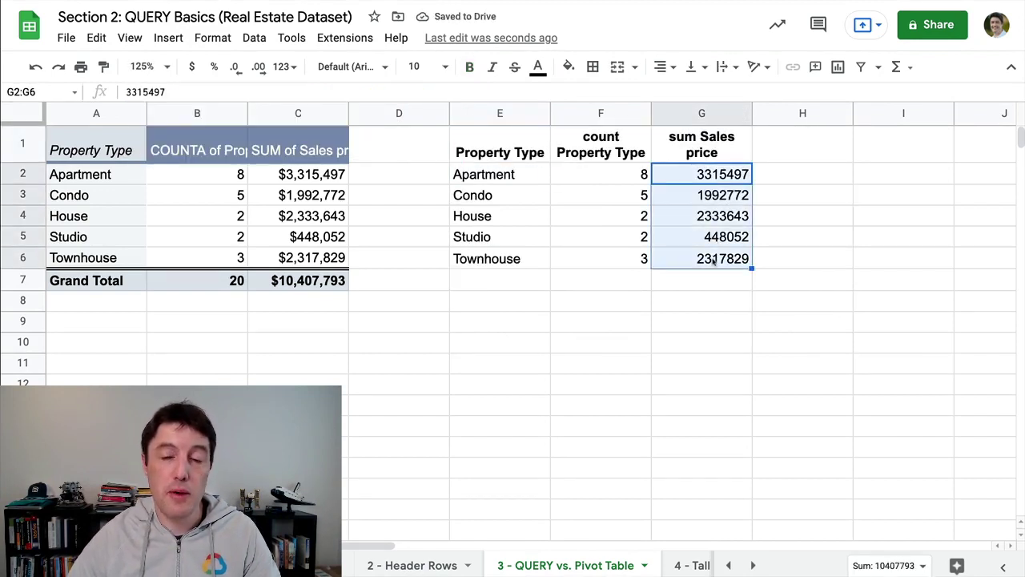
left_click(191, 67)
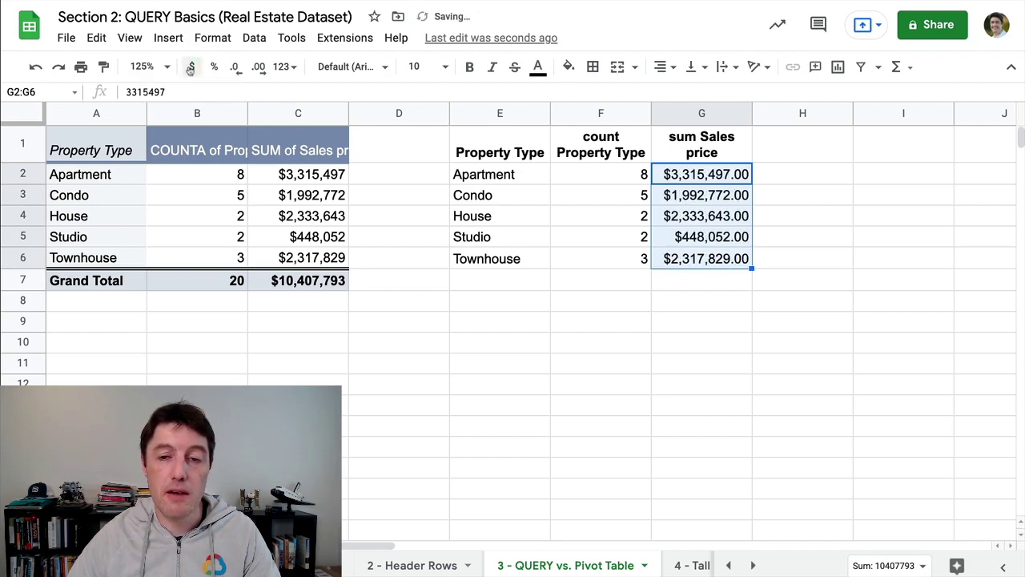
left_click(232, 70)
left_click(232, 71)
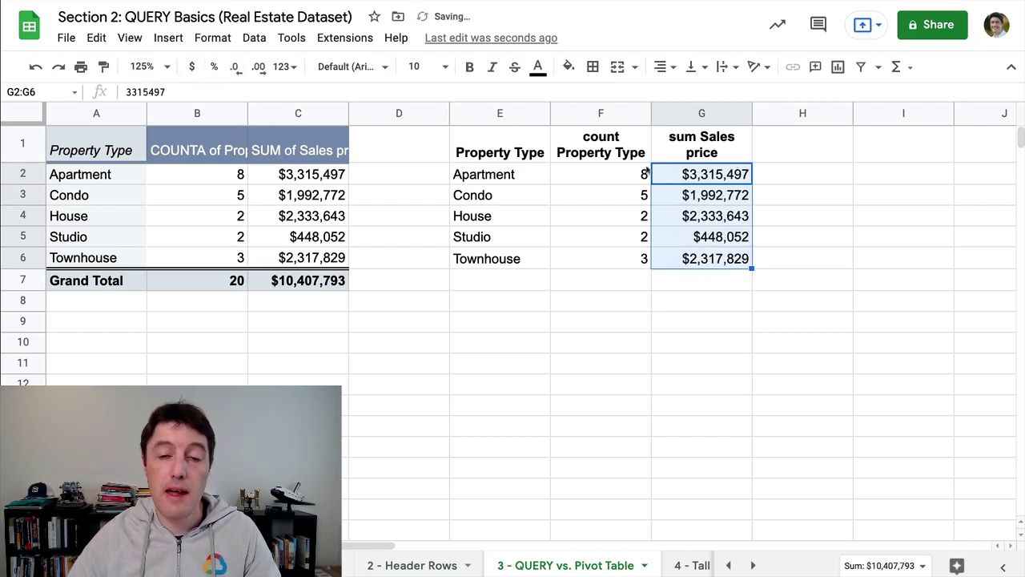
Review the E1 QUERY formula, then select the sales totals and the empty row below
left_click(481, 142)
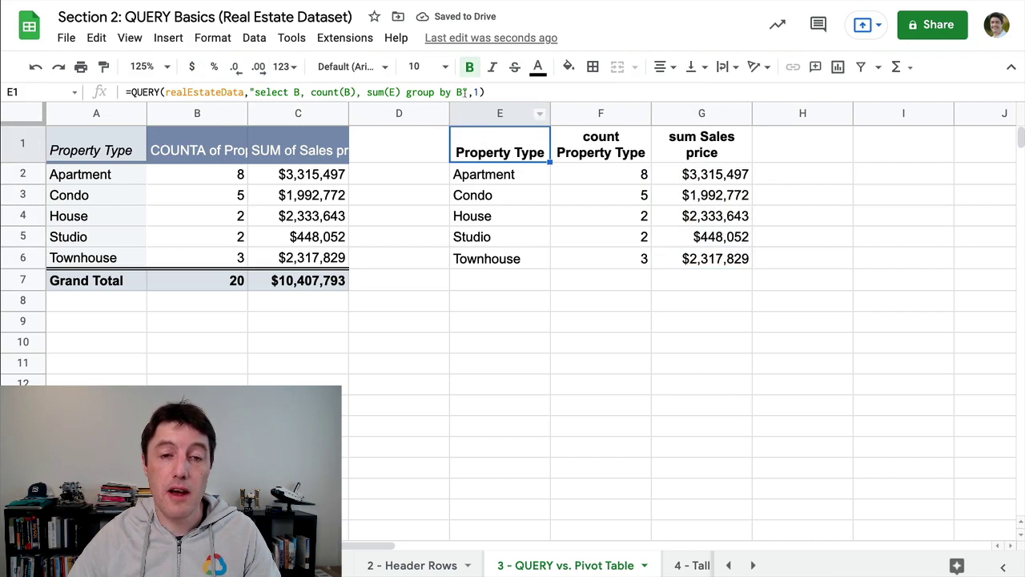
left_click_drag(464, 92, 311, 91)
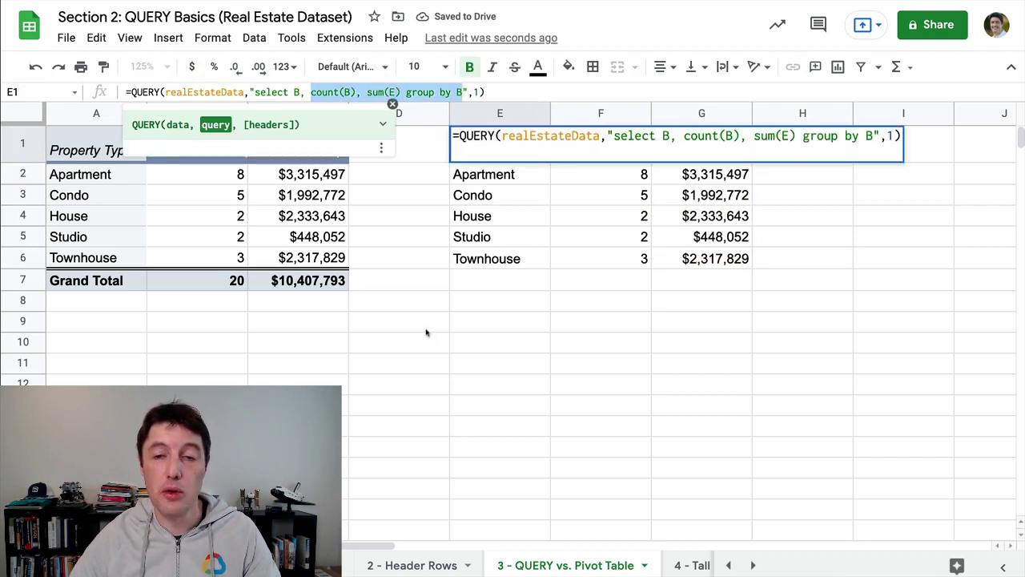
key("Return")
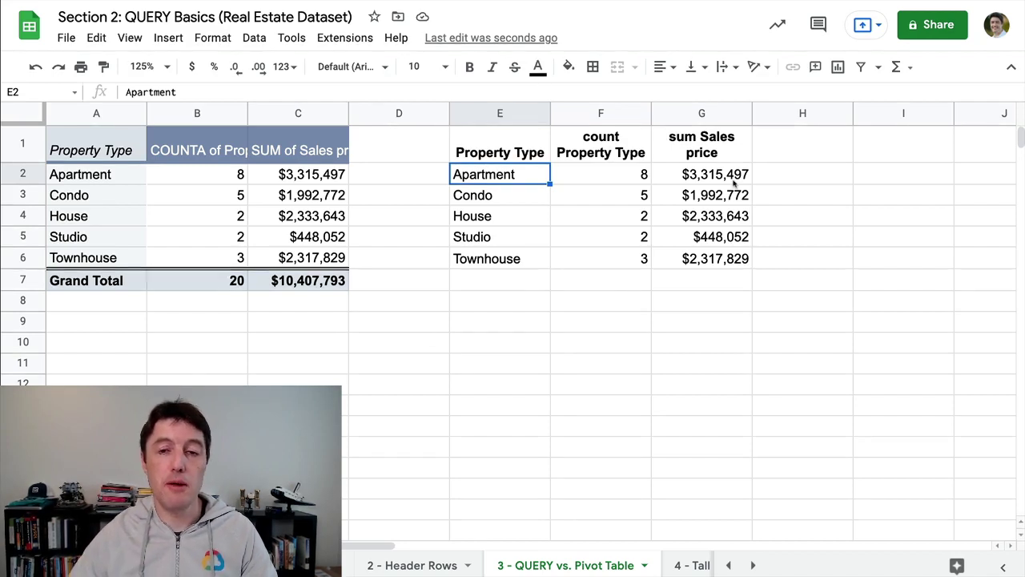
left_click_drag(733, 183, 734, 247)
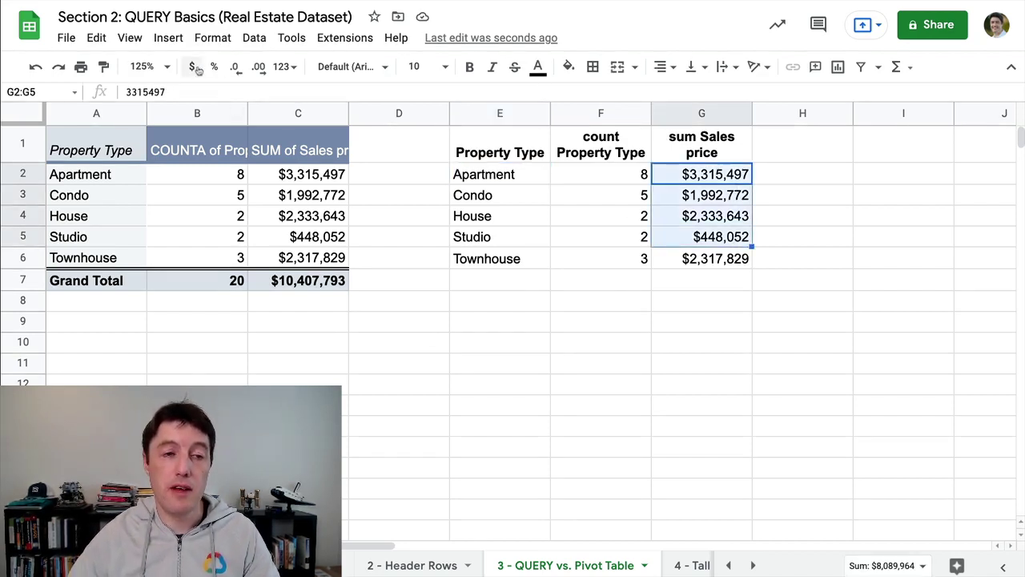
left_click_drag(501, 278, 681, 280)
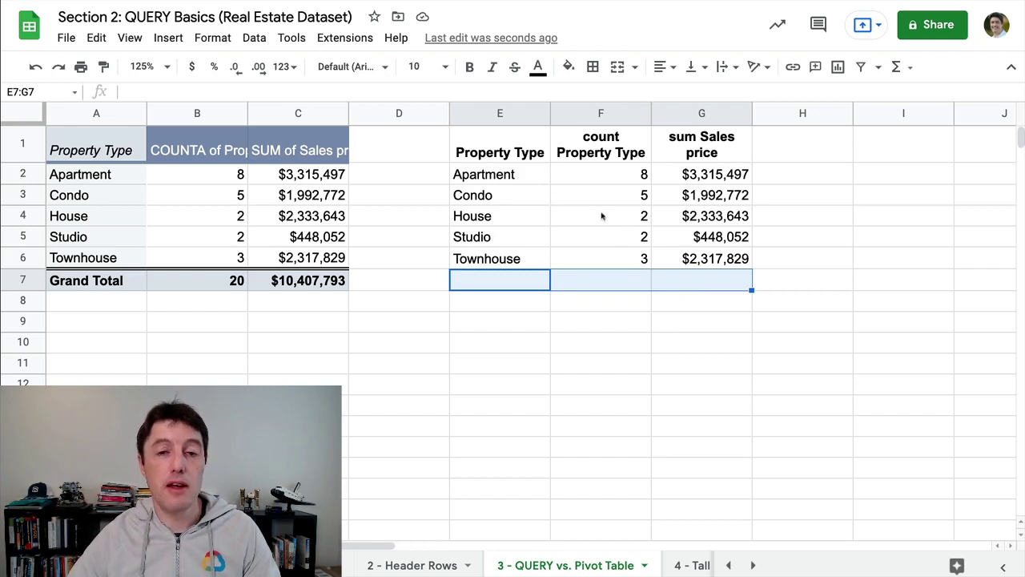
left_click(525, 152)
left_click(226, 192)
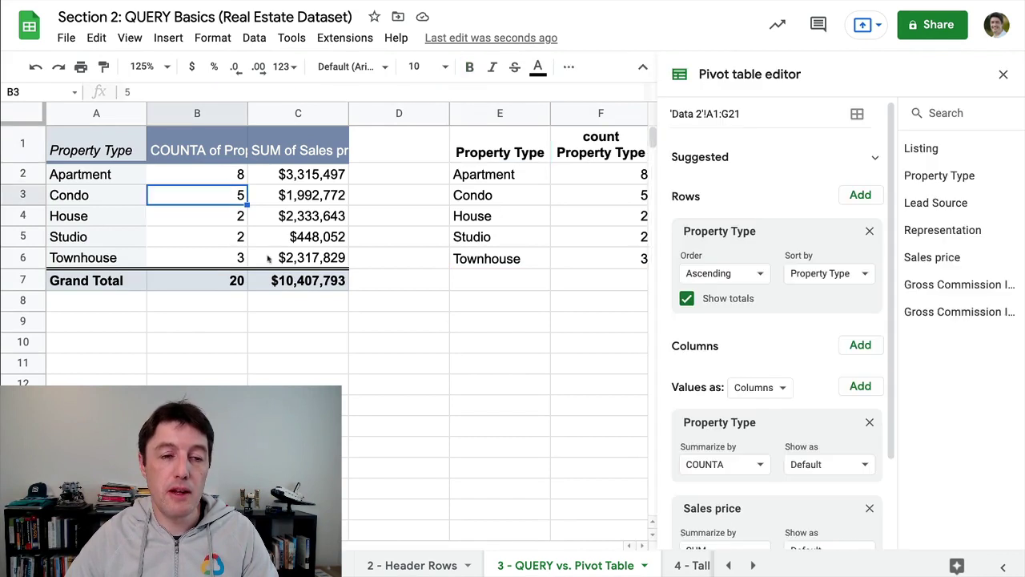
left_click_drag(232, 280, 308, 281)
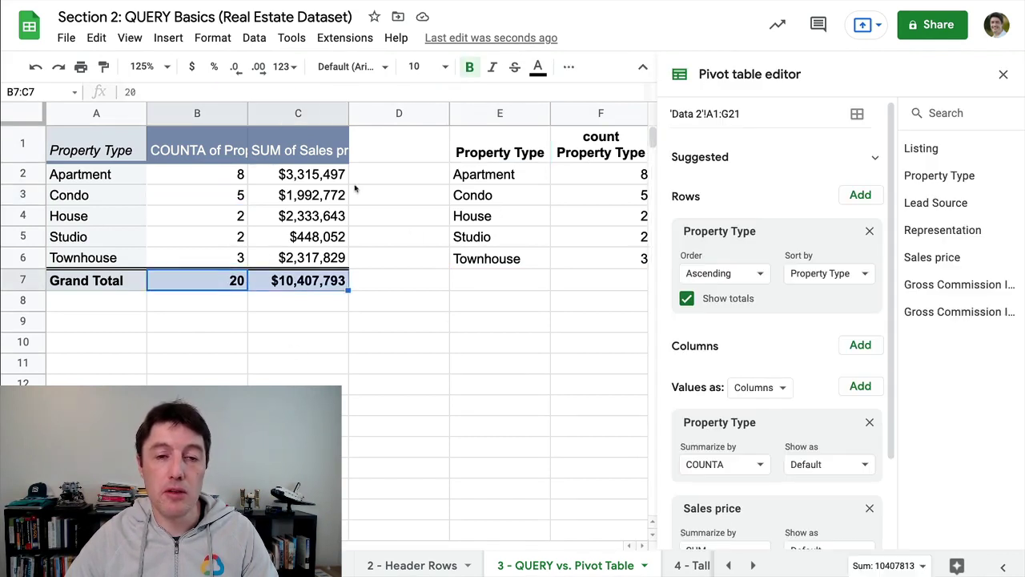
left_click(1002, 74)
left_click(545, 142)
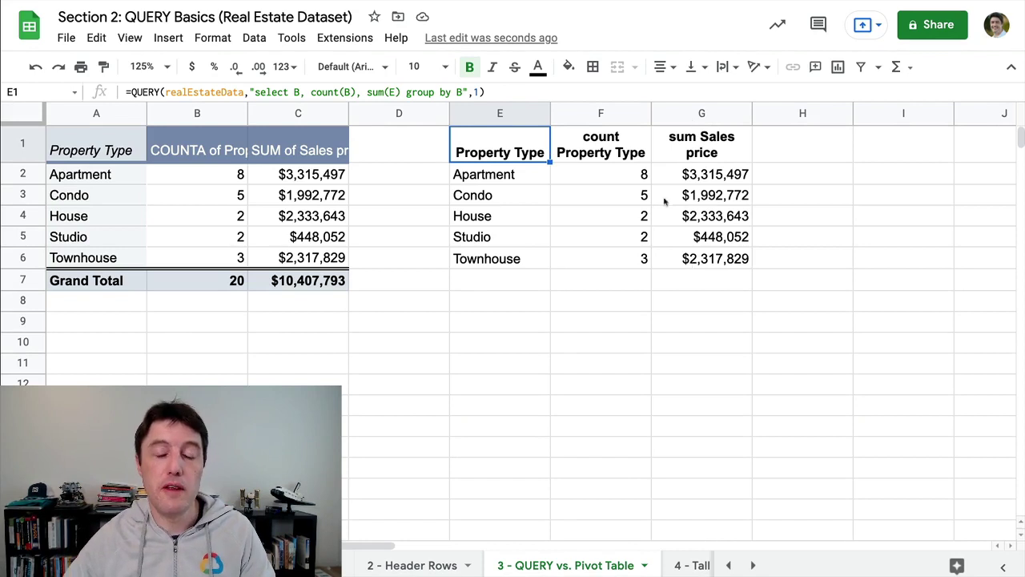
double_click(521, 141)
left_click(460, 136)
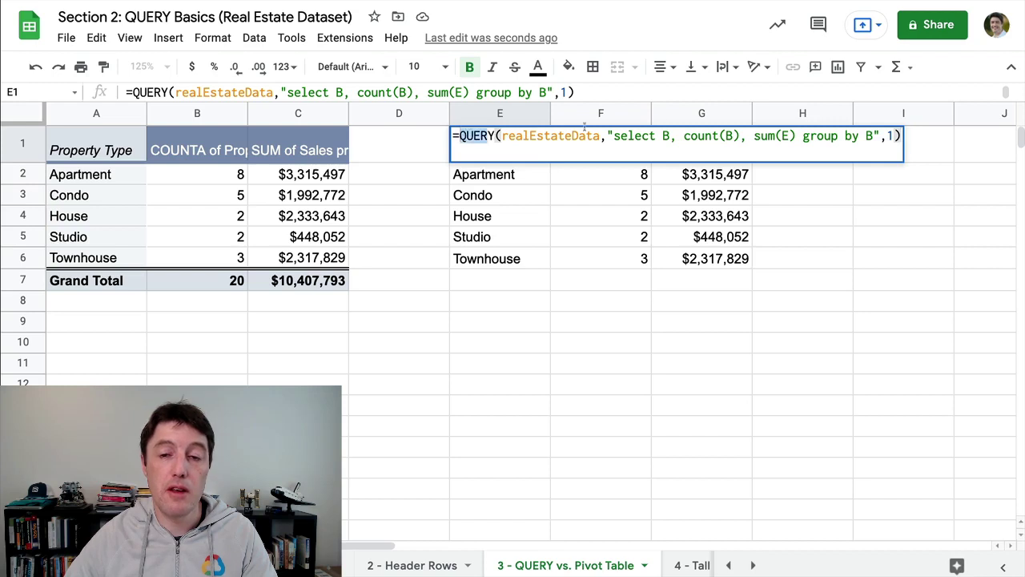
left_click(901, 136, "shift")
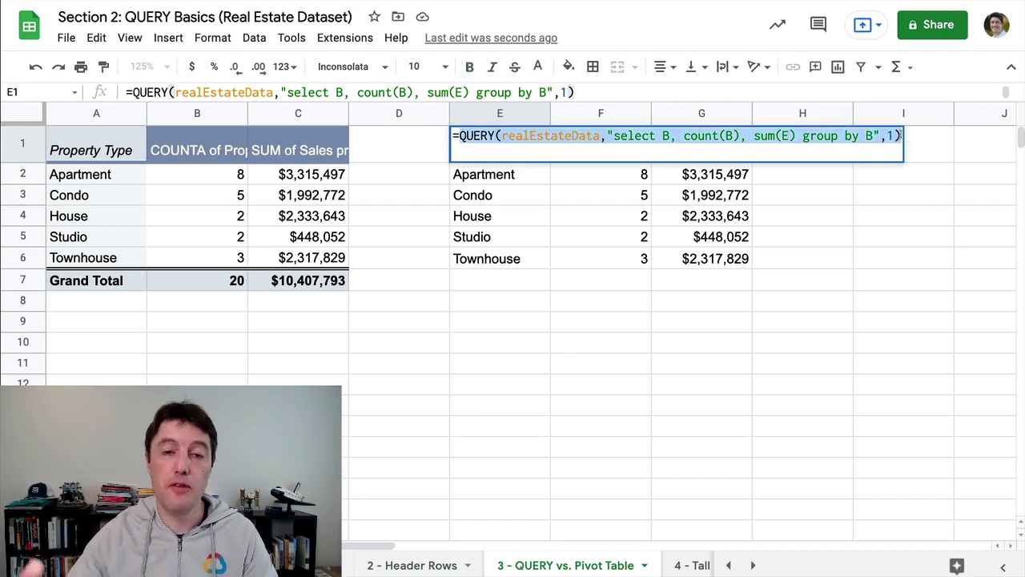
key("Left")
type("QUER(")
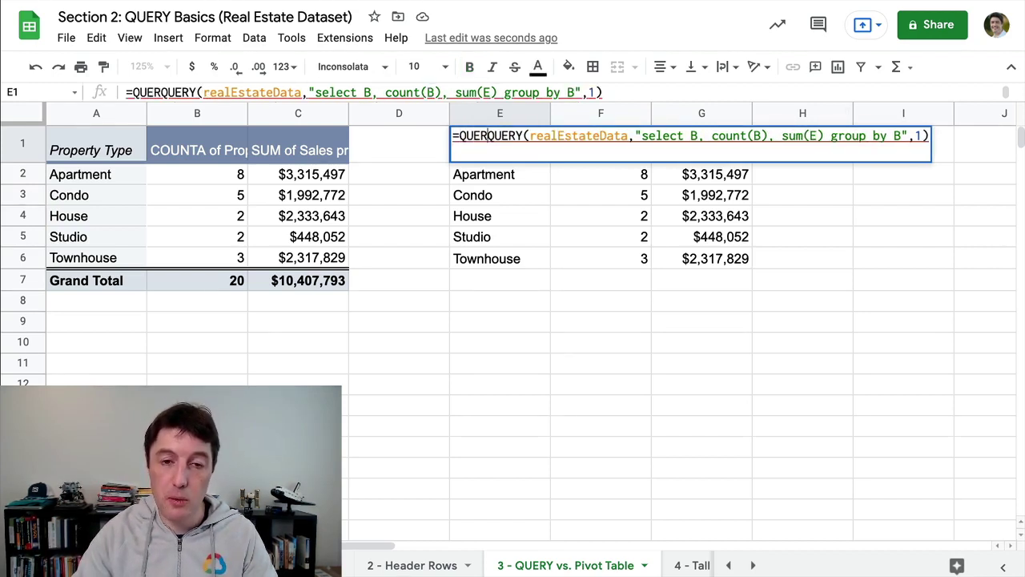
key("BackSpace")
type("Y(")
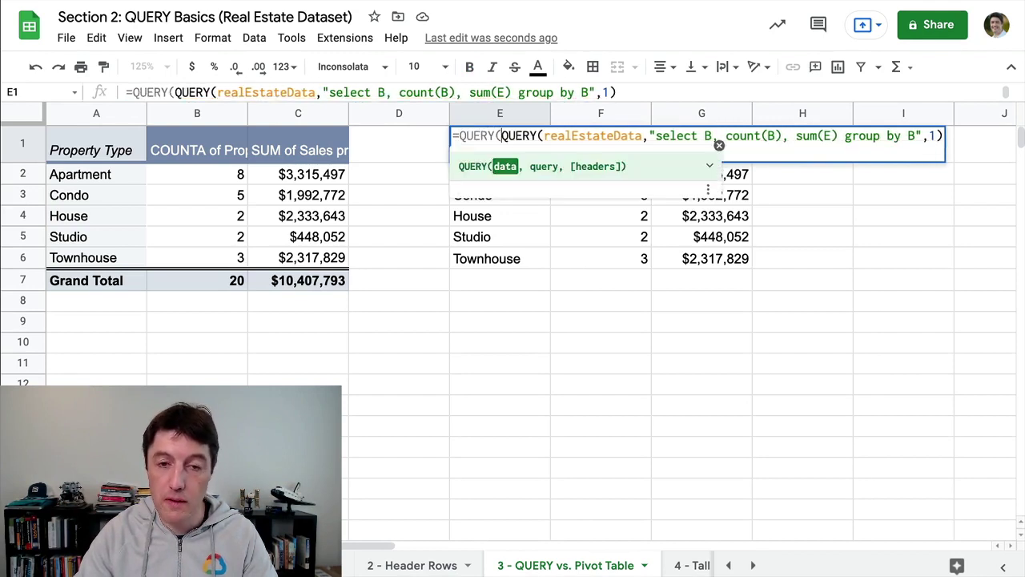
left_click(943, 136)
type(",")
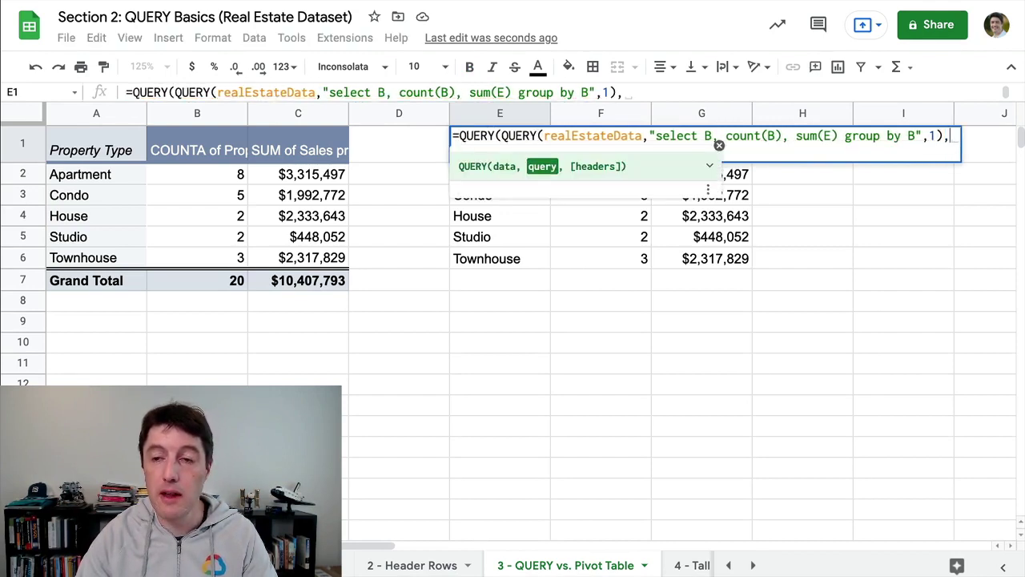
type("\"sele")
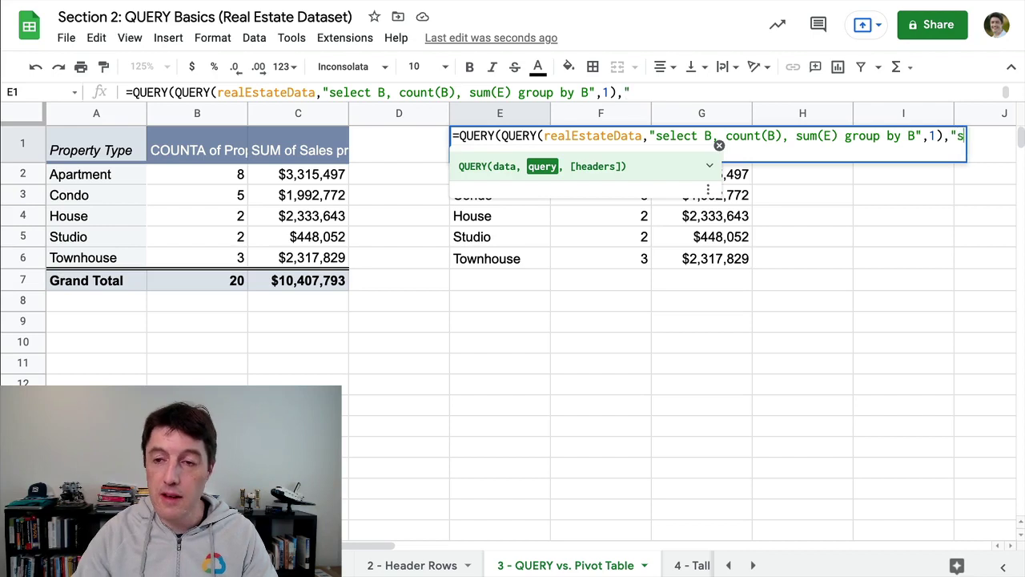
type("ct Col1\"")
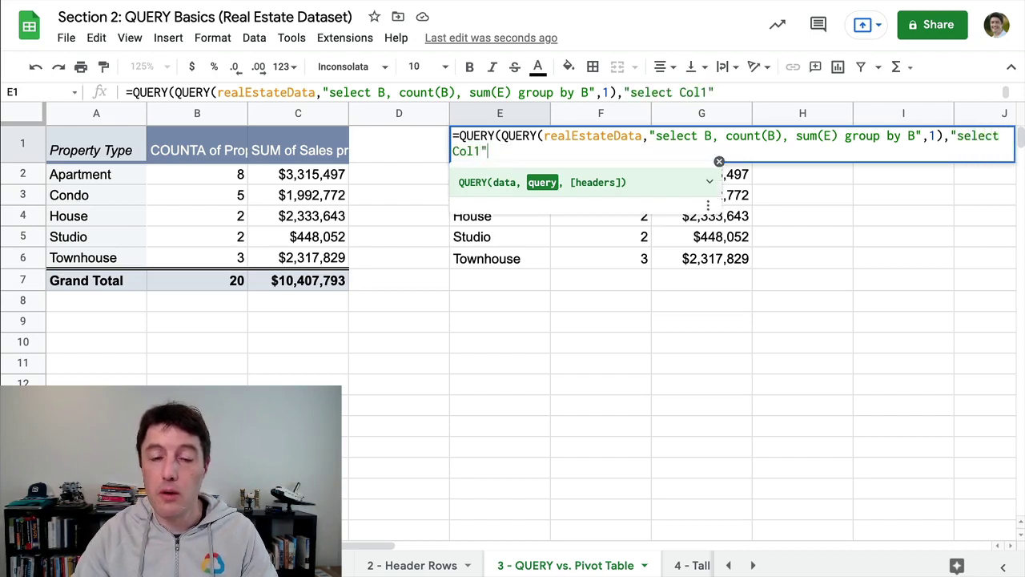
type(",1)")
key("Return")
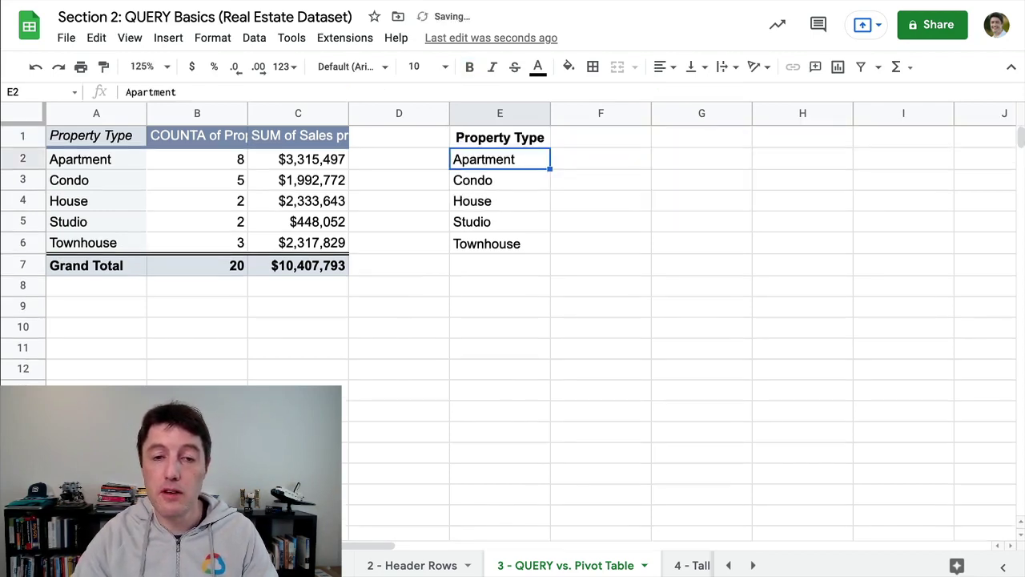
key("Up")
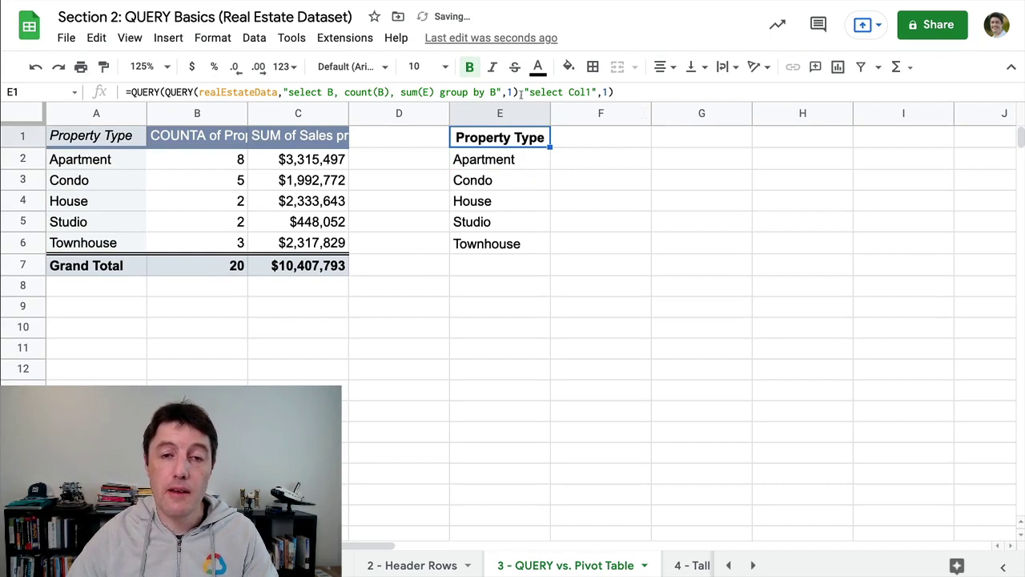
left_click_drag(521, 93, 166, 93)
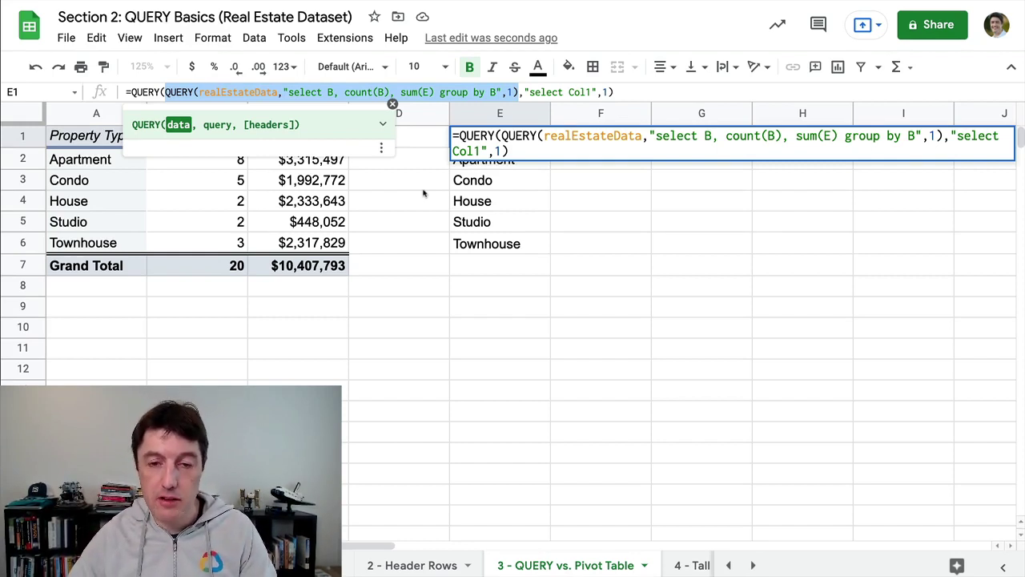
key("Escape")
key("ctrl+z")
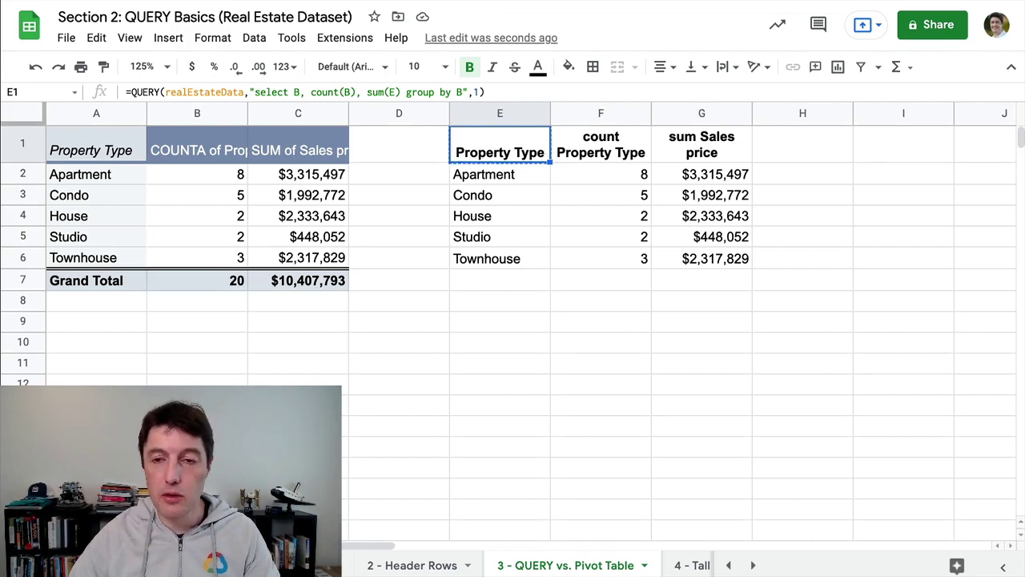
Enter =QUERY(realEstateData,"select D, B, E",1) in I1 to list representation, type and price
key("ctrl+c")
key("Right")
key("Right")
key("Right")
key("Right")
key("Right")
key("Right")
key("Left")
key("Left")
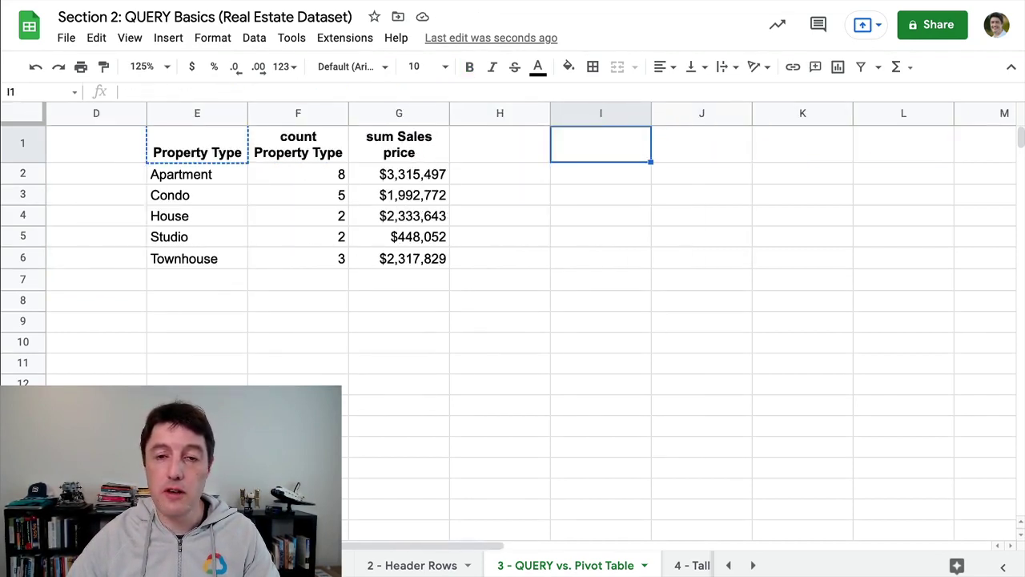
type("=que")
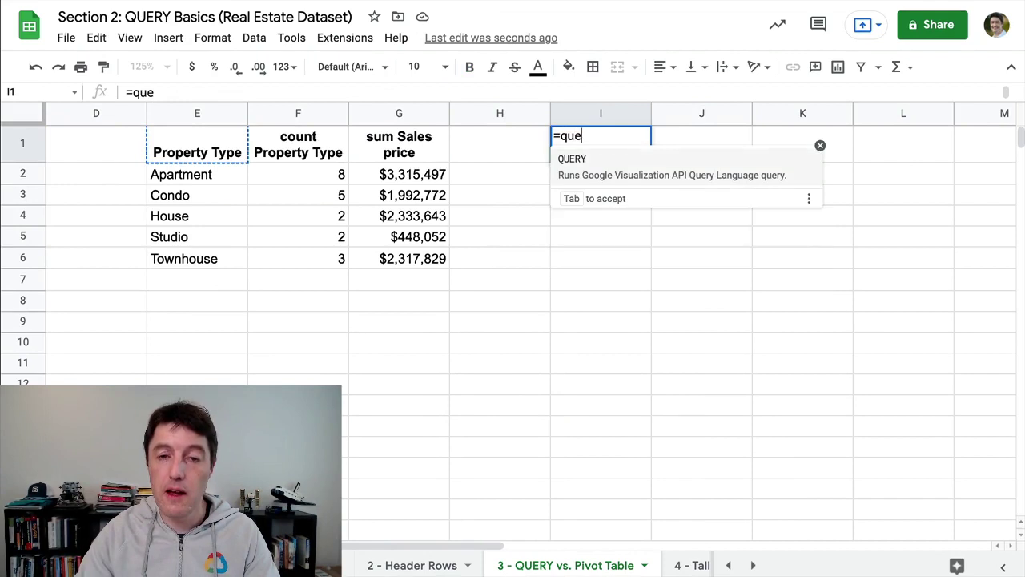
key("Tab")
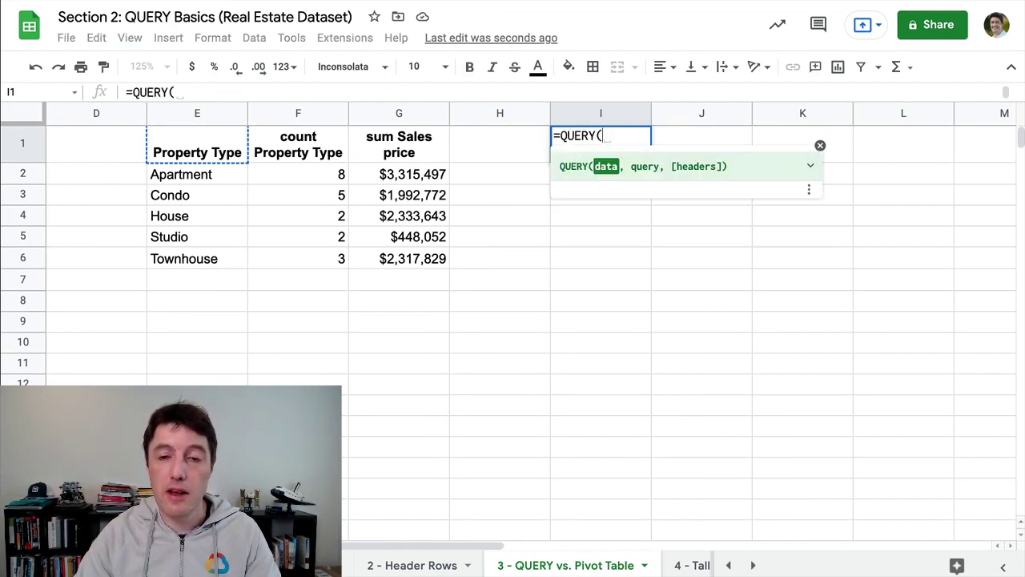
type("real")
key("Tab")
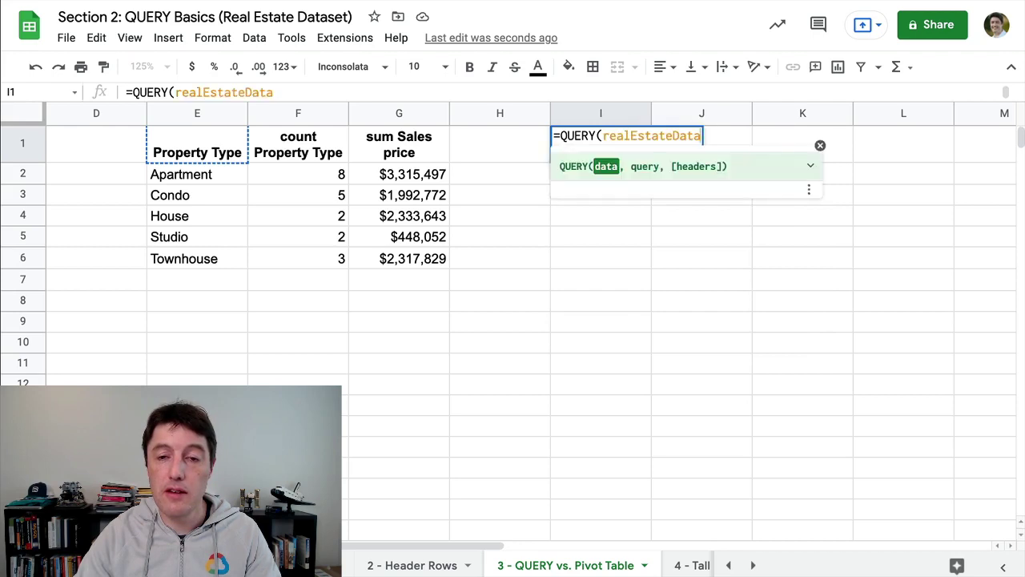
type(",\"select ")
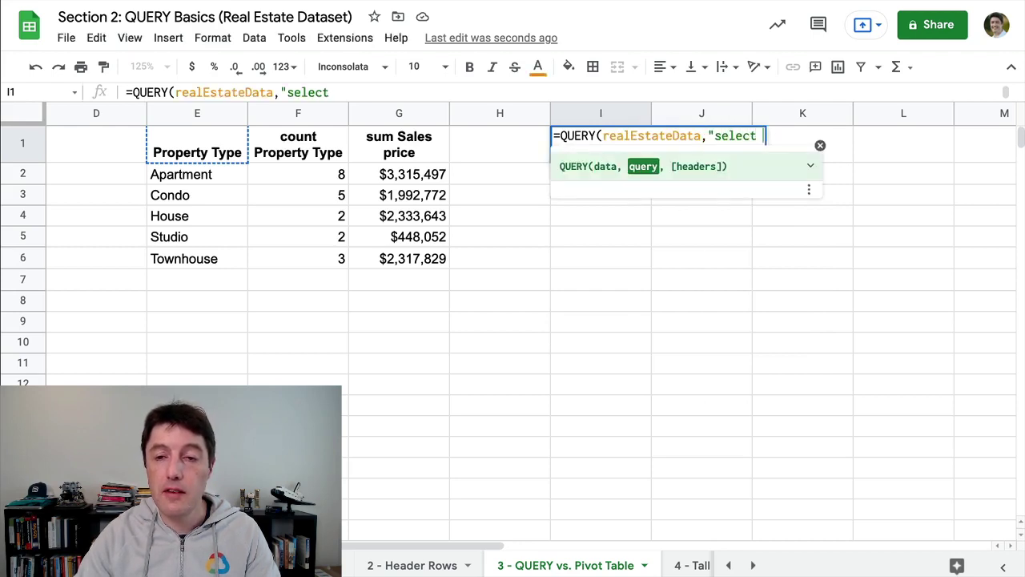
type("D")
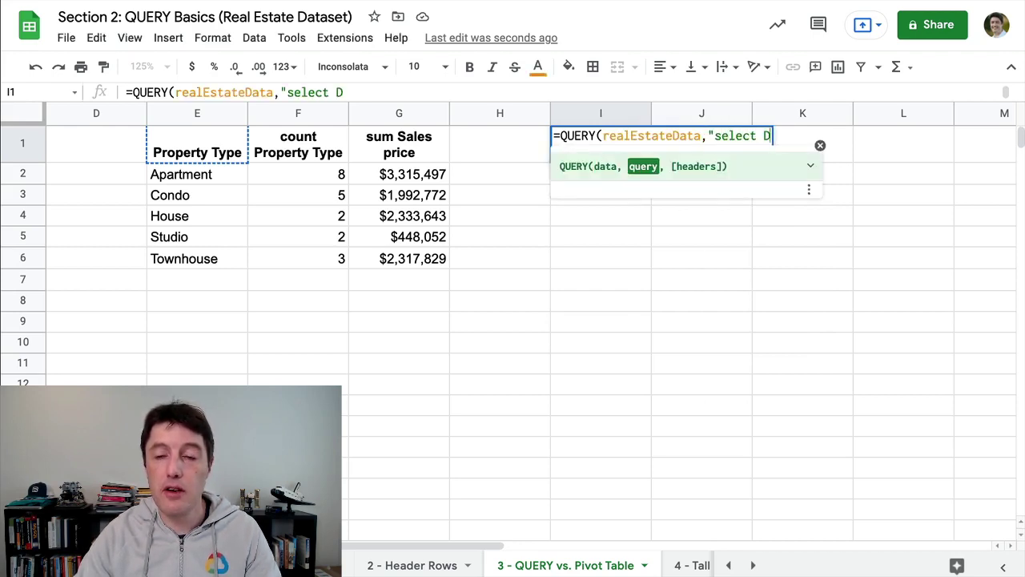
type(", C")
key("BackSpace")
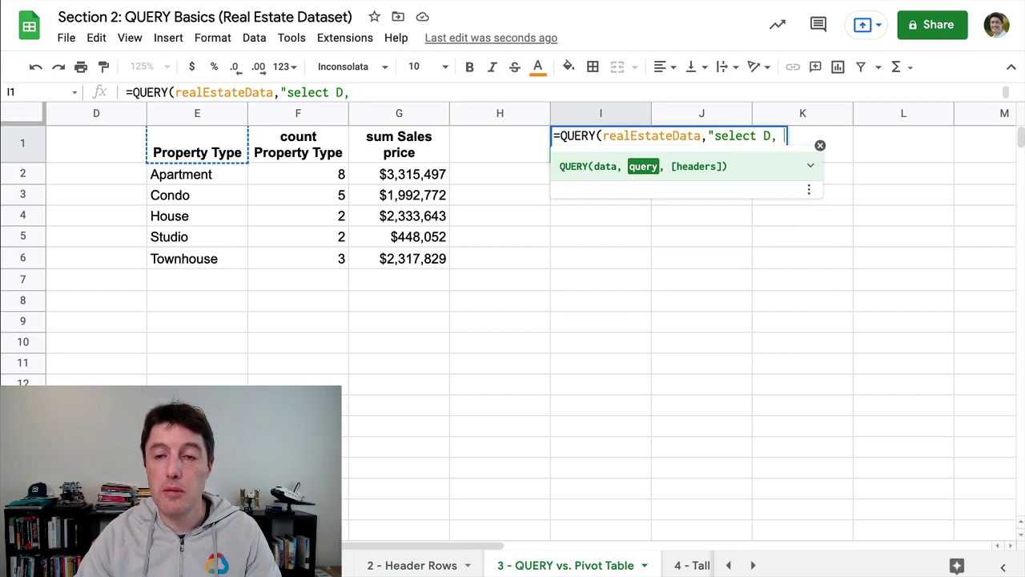
type("B, E")
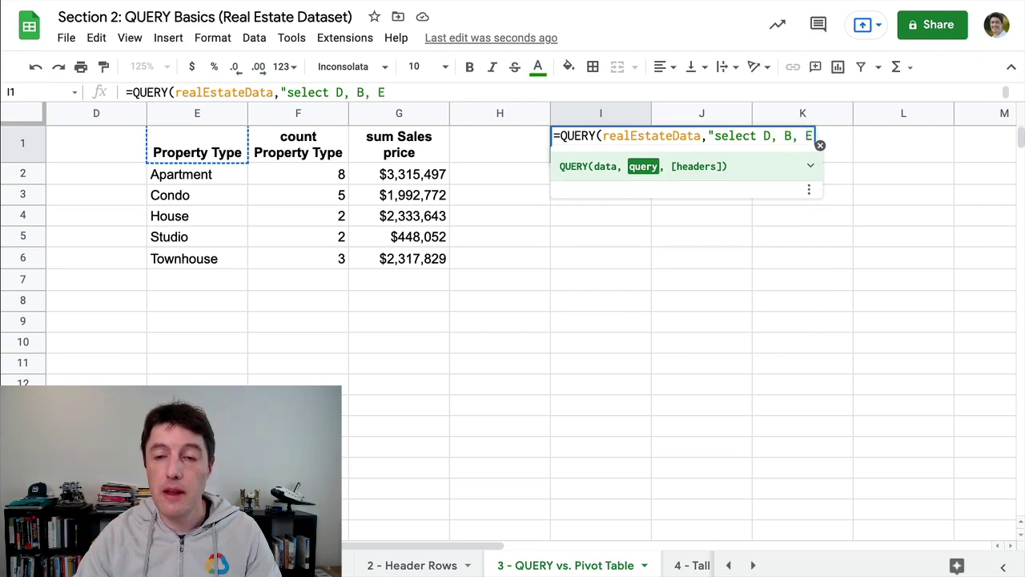
type("\",1")
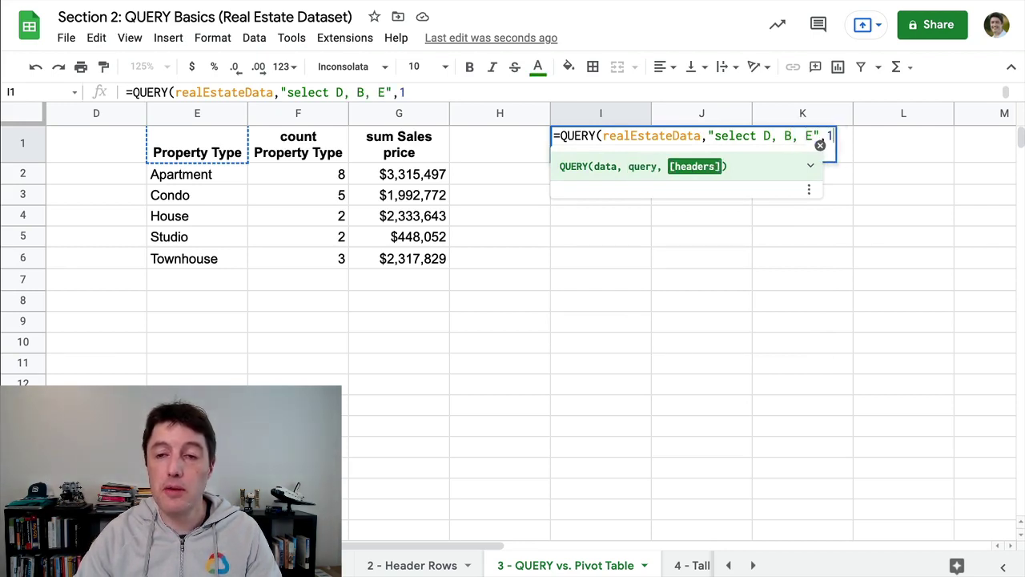
key("Return")
key("Right")
key("Right")
key("Right")
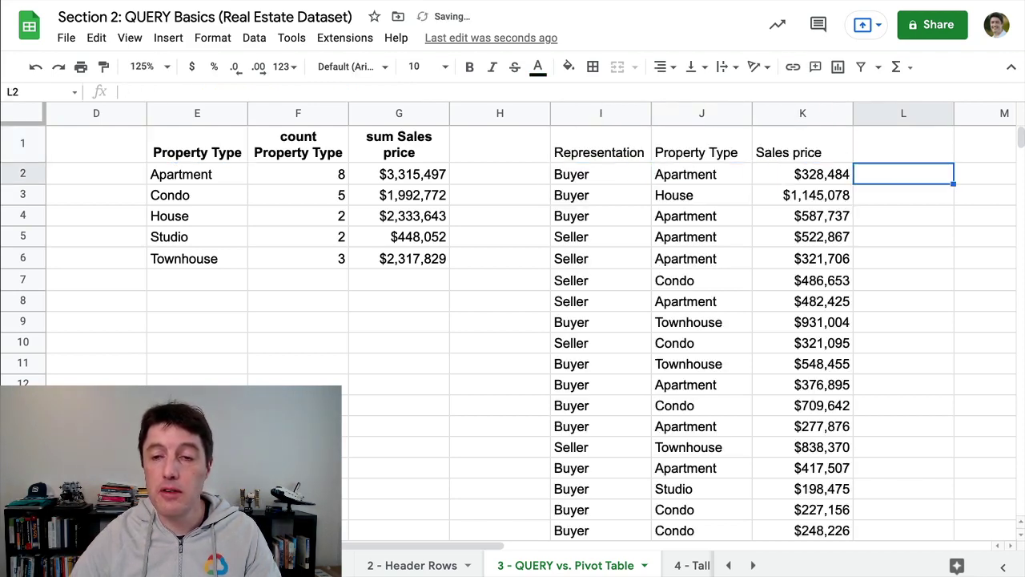
Append 'order by E desc' to the I1 query, then select result columns I:K
key("Left")
key("Left")
key("Left")
key("Up")
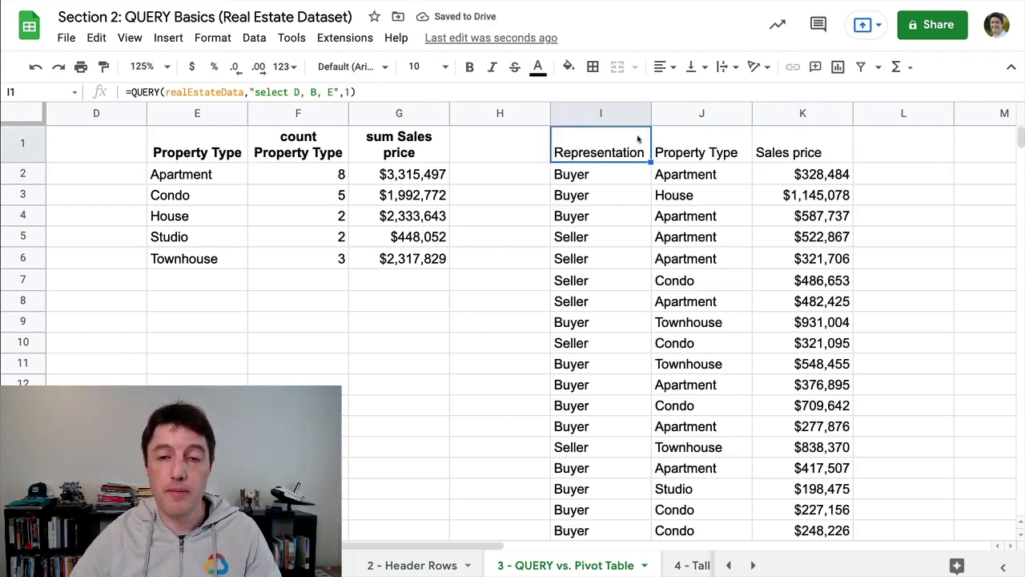
left_click(331, 92)
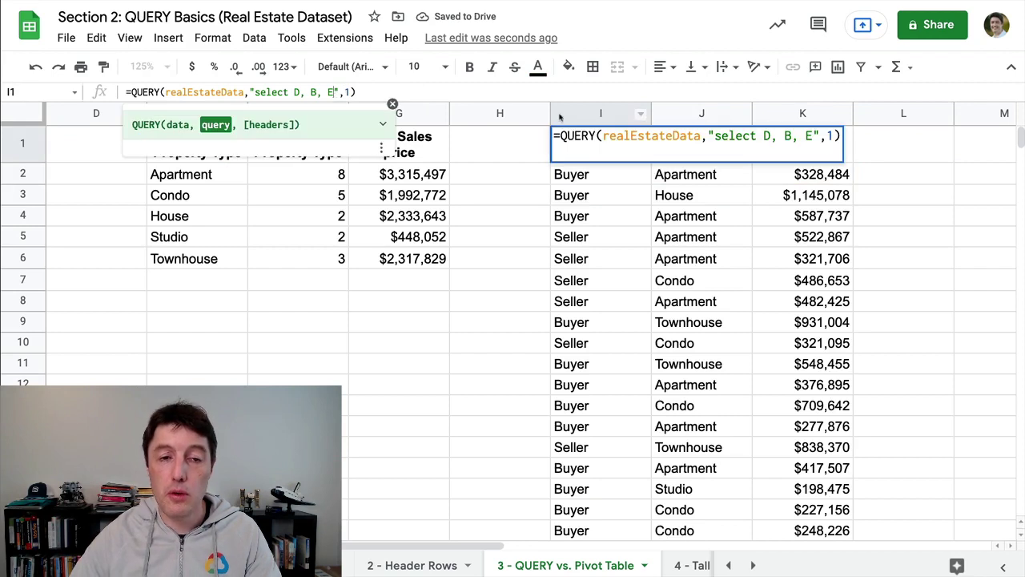
type("or")
type("der by E")
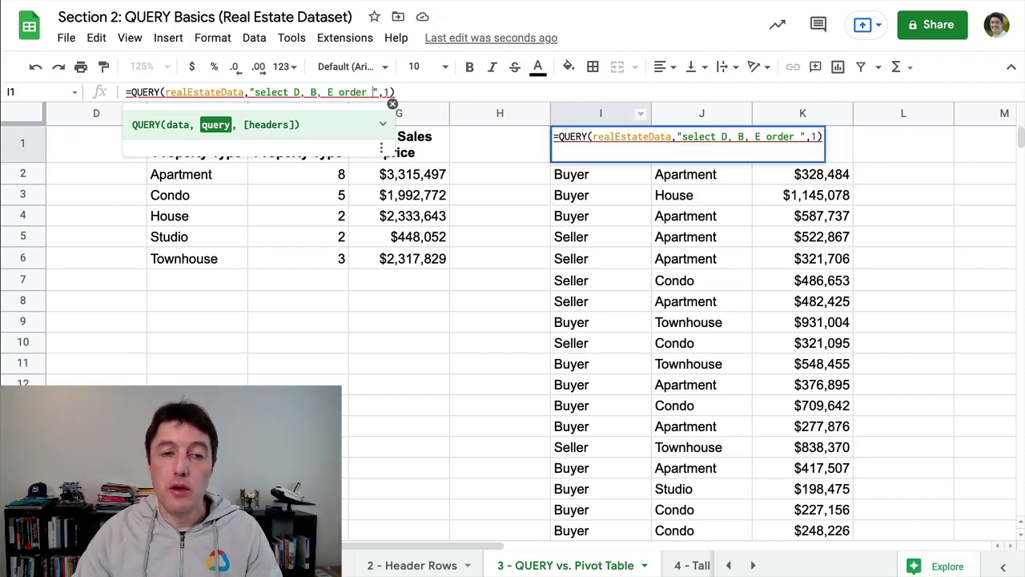
type(" desc")
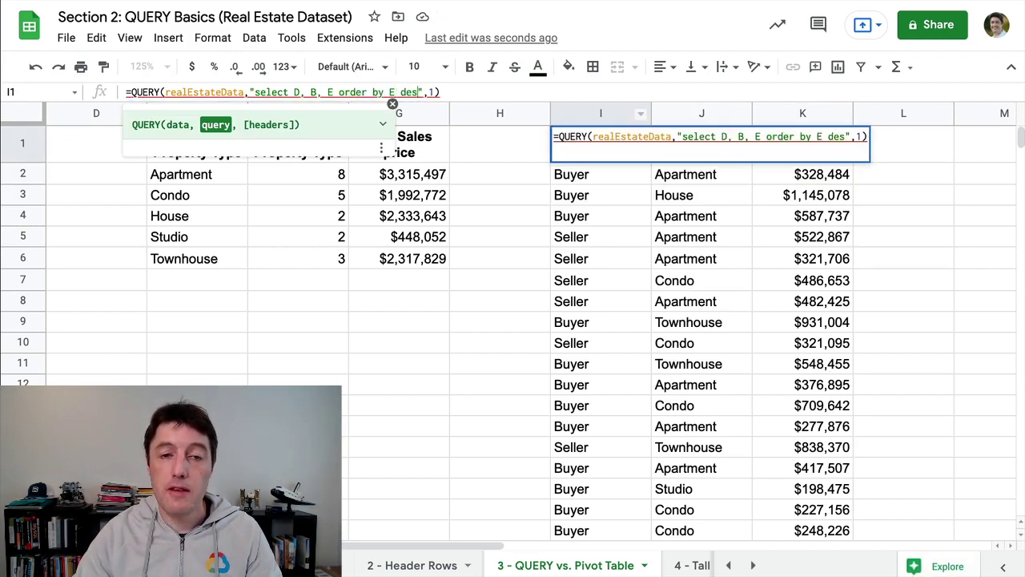
key("Return")
left_click(600, 144)
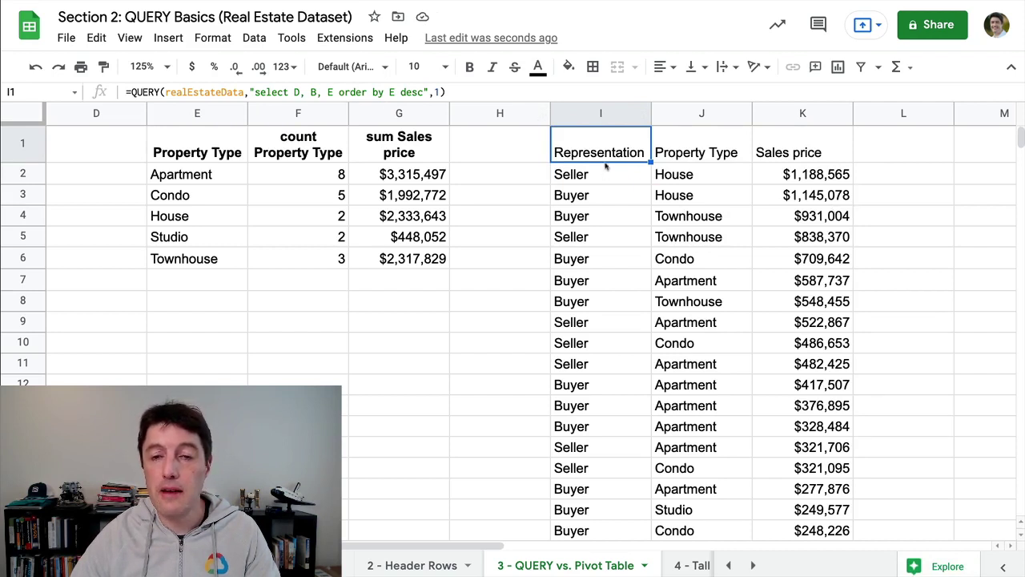
left_click_drag(637, 112, 794, 289)
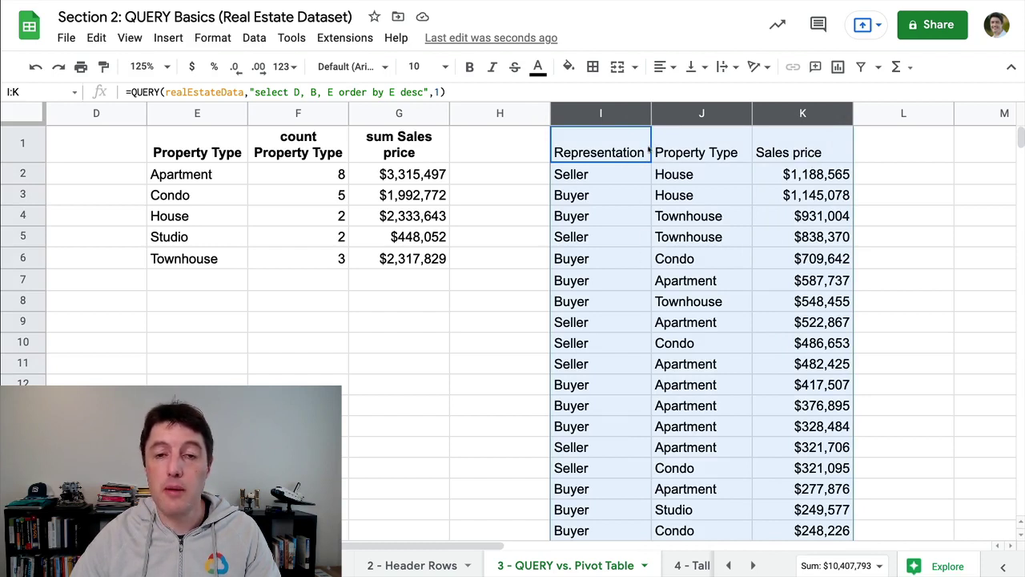
Change the QUERY's third selected column in I1 to E / 100
left_click(338, 92)
type("/ 10")
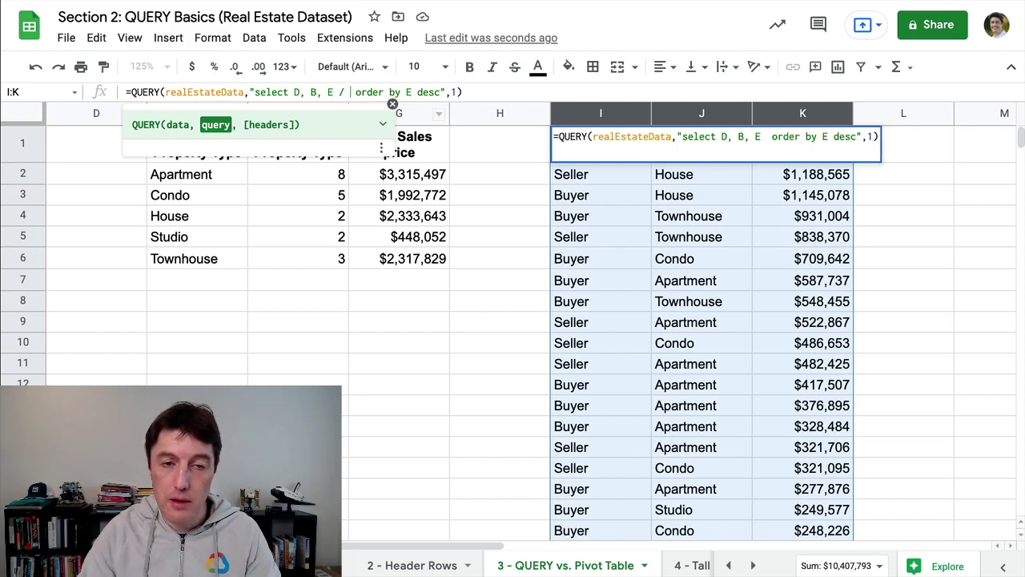
type("0")
key("Return")
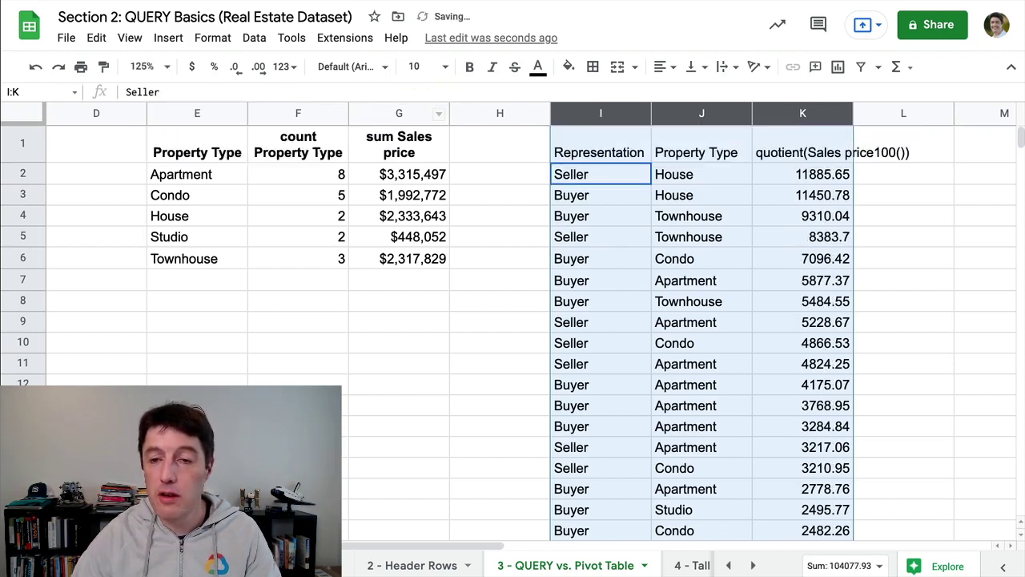
left_click(600, 148)
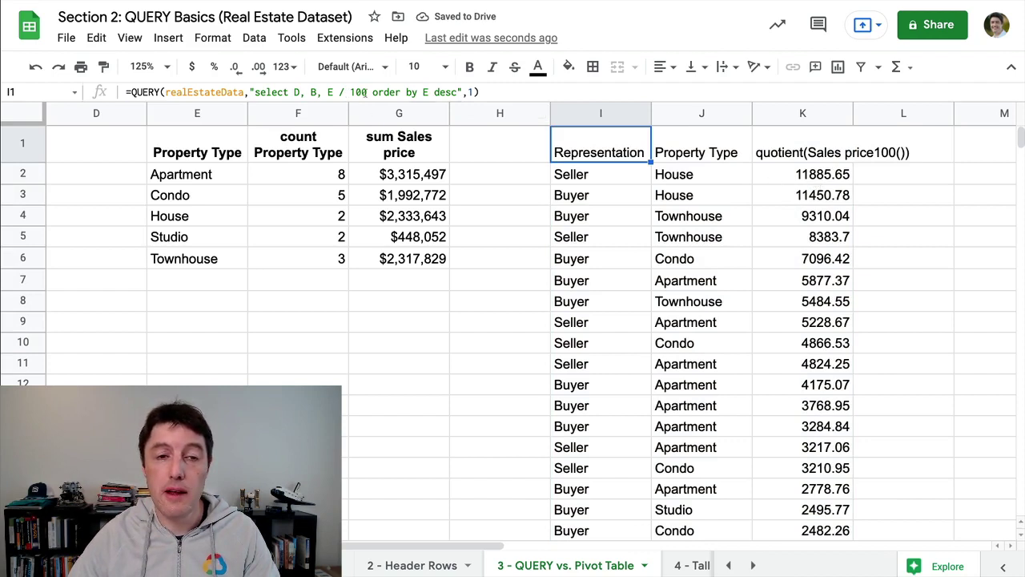
Replace the / 100 with * .9 so the column shows 90% prices, topping at 1069708.5
left_click_drag(367, 92, 338, 92)
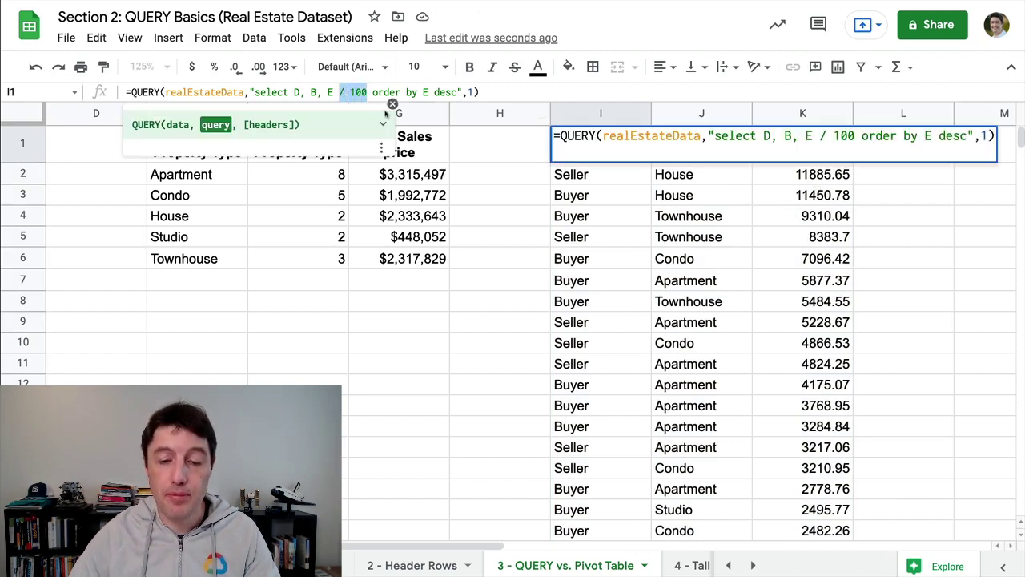
key("BackSpace")
type("* .")
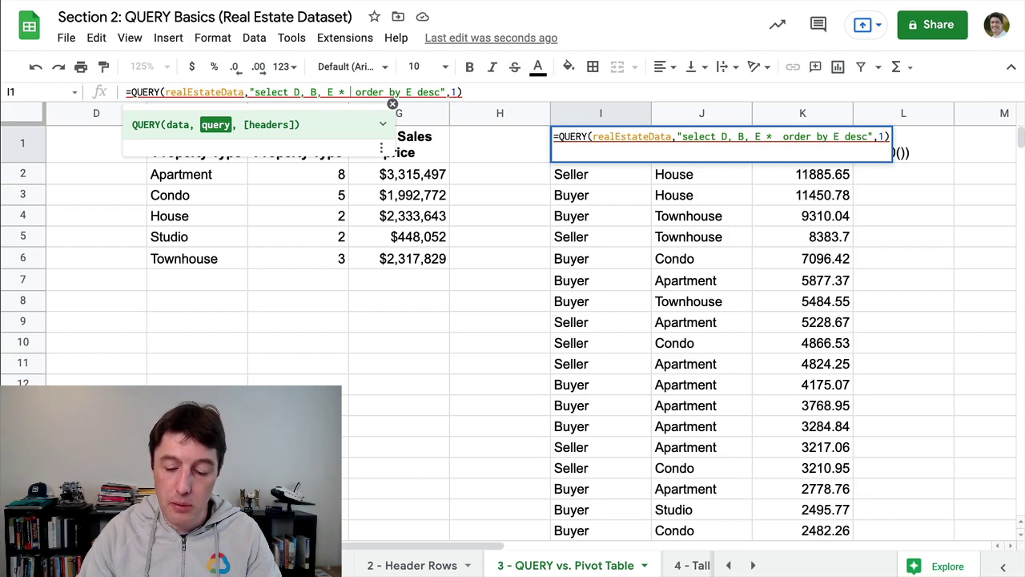
type("9")
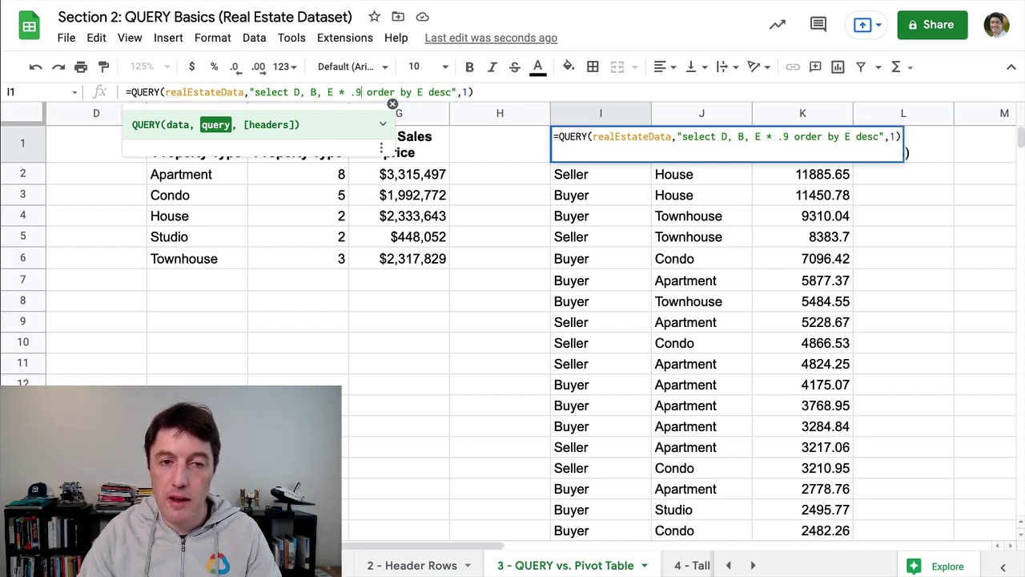
key("Return")
key("Up")
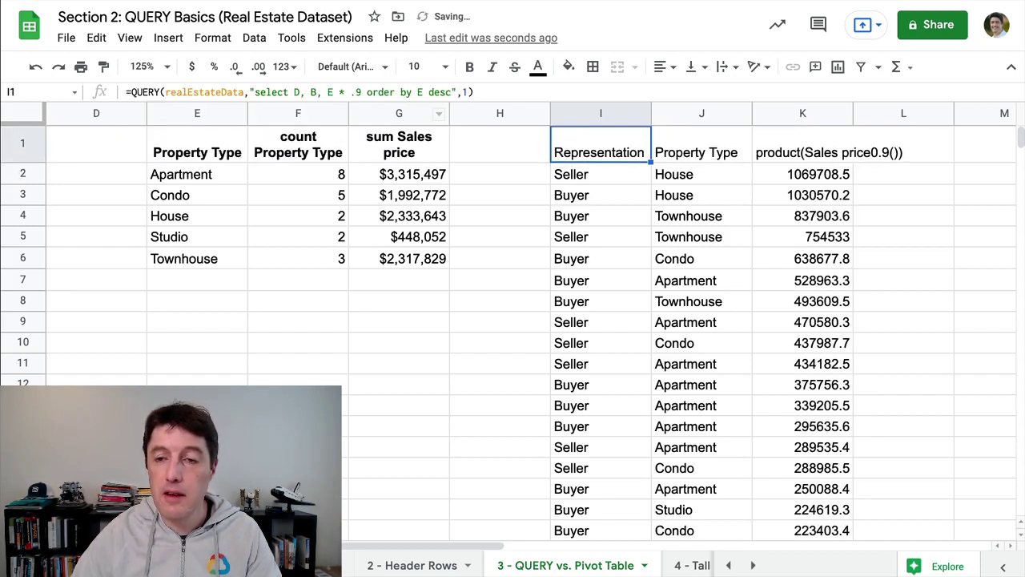
left_click(328, 92)
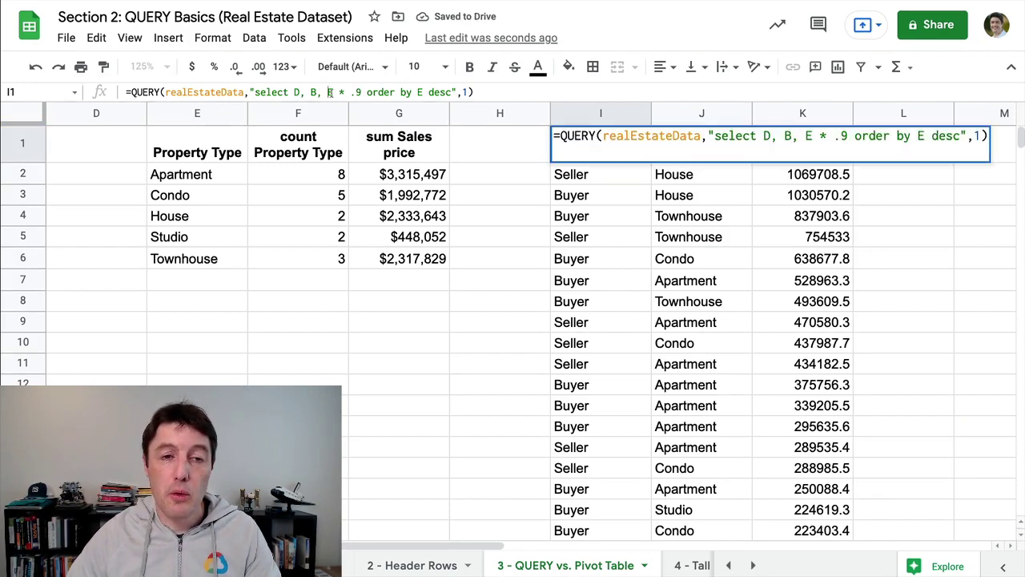
Make I1's QUERY select D, B, E, E * .9, then review the formula in the cell
type("E,")
key("Return")
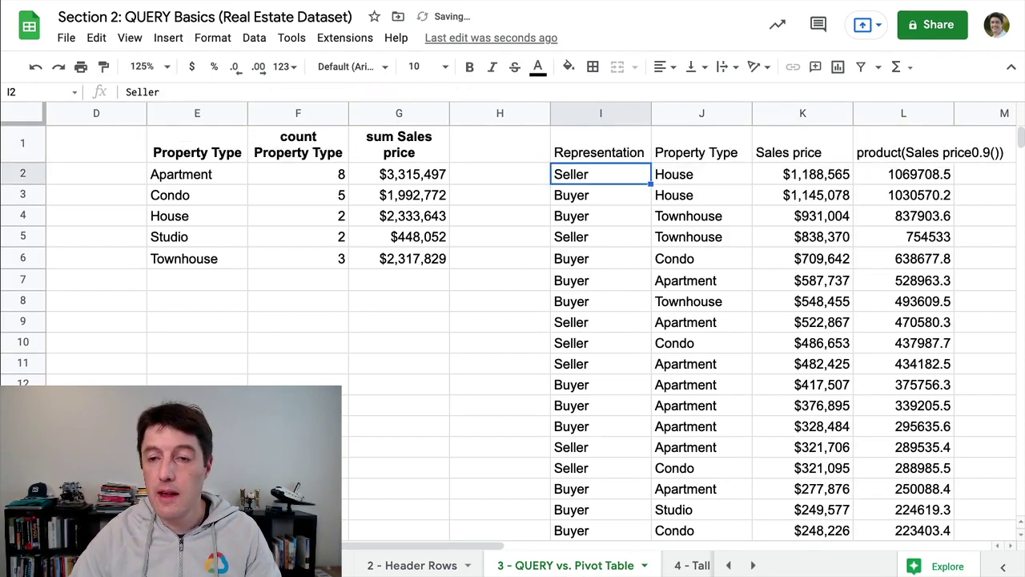
key("Right")
key("Right")
key("Right")
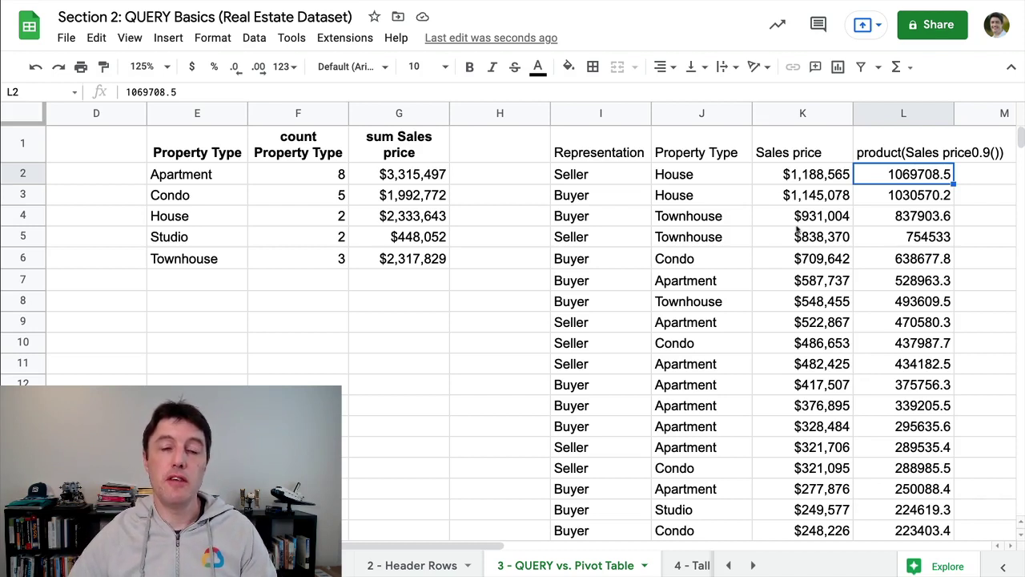
left_click(641, 151)
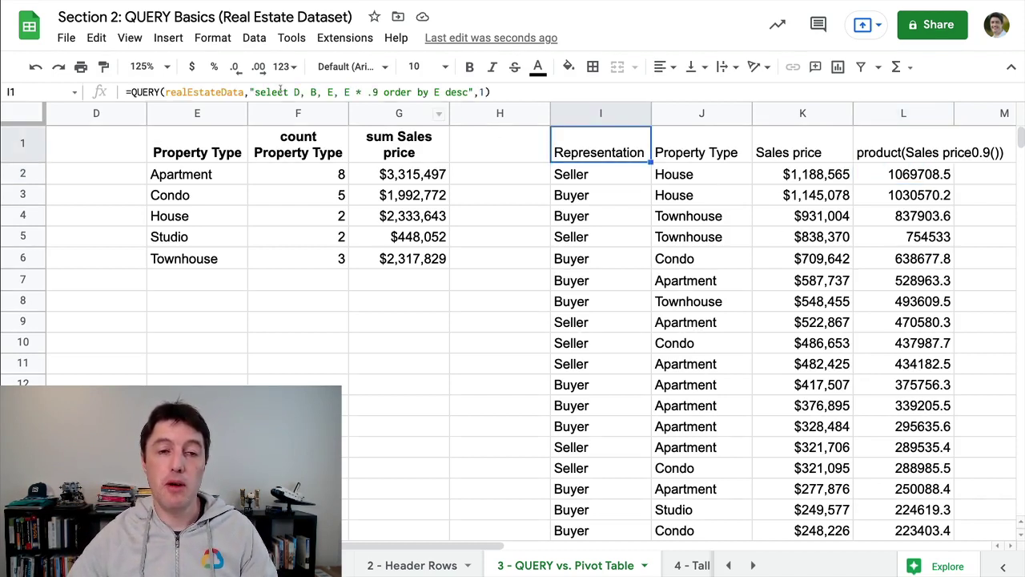
double_click(594, 136)
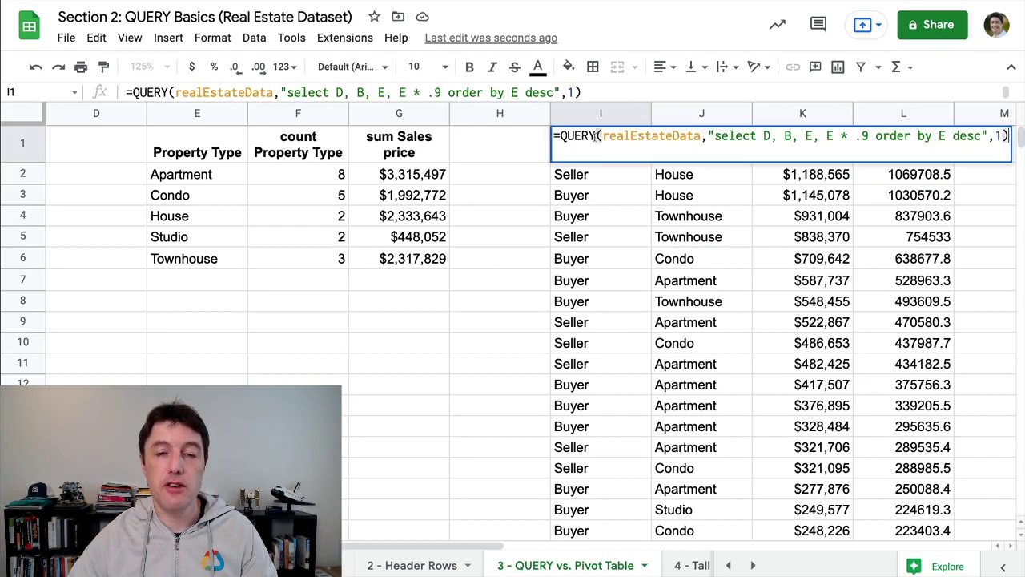